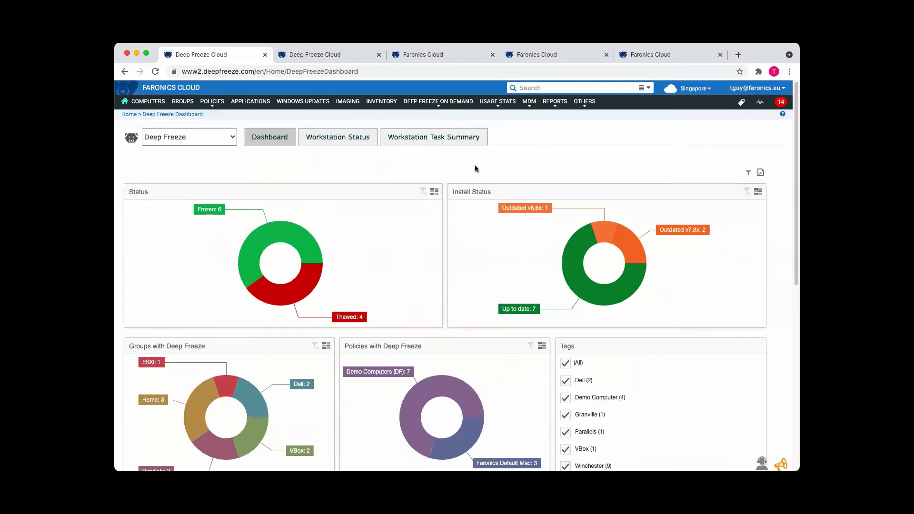
Step: Scroll the Deep Freeze Dashboard to the Computers table showing each machine's Frozen or Thawed status
{"action": "scroll", "coordinate": [472, 168], "scroll_direction": "down", "scroll_amount": 1}
{"action": "scroll", "coordinate": [470, 167], "scroll_direction": "down", "scroll_amount": 1}
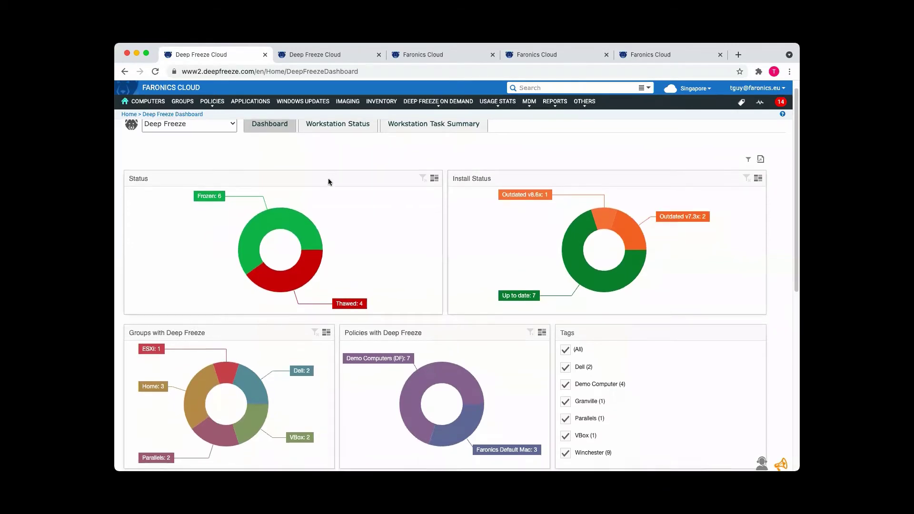
{"action": "scroll", "coordinate": [287, 193], "scroll_direction": "down", "scroll_amount": 1}
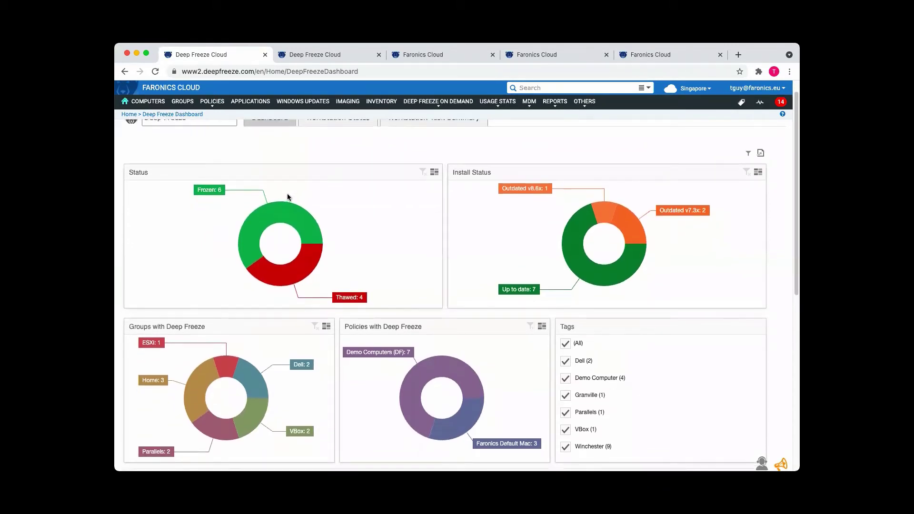
{"action": "scroll", "coordinate": [373, 238], "scroll_direction": "down", "scroll_amount": 10}
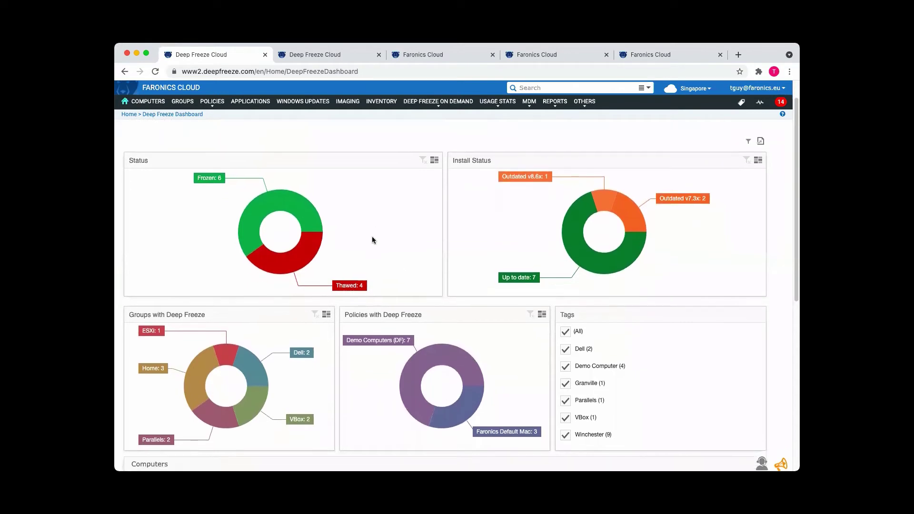
{"action": "scroll", "coordinate": [372, 234], "scroll_direction": "down", "scroll_amount": 5}
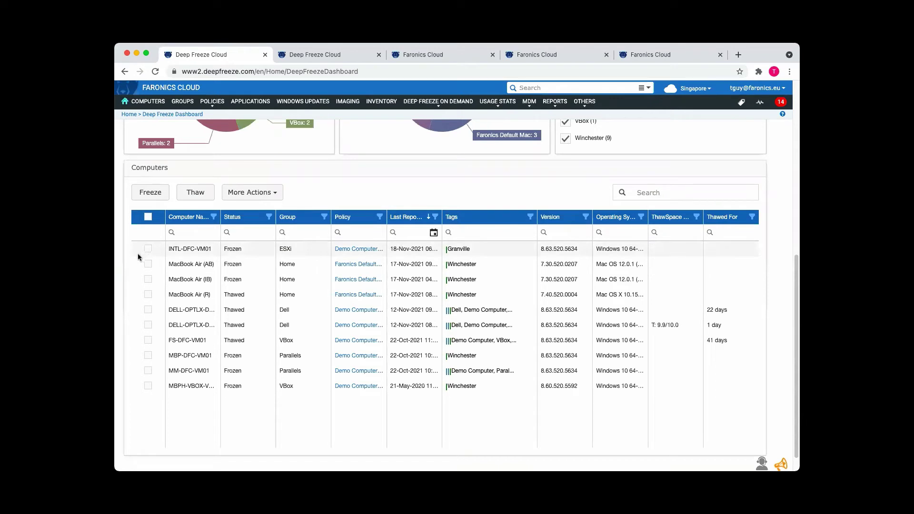
Step: Select INTL-DFC-VM01 in the Computers table, view its More Actions options, then dismiss the menu
{"action": "scroll", "coordinate": [133, 261], "scroll_direction": "up", "scroll_amount": 1}
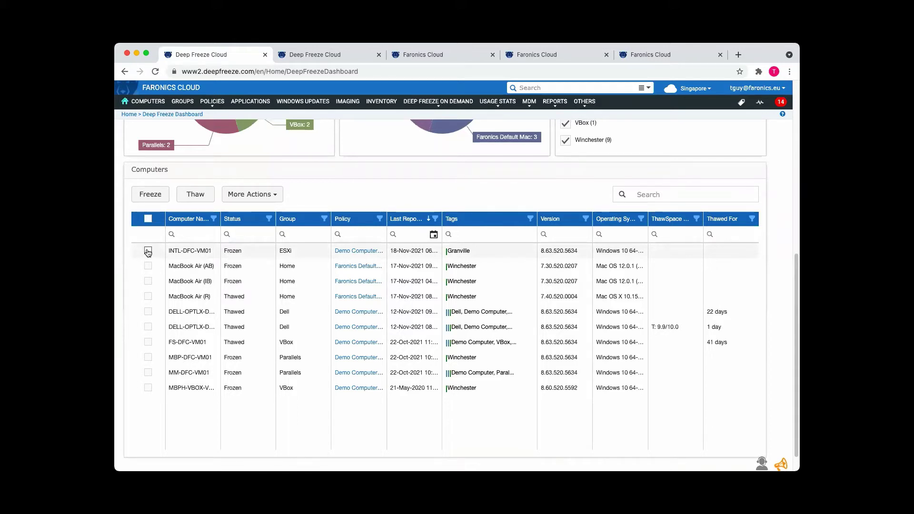
{"action": "left_click", "coordinate": [148, 252]}
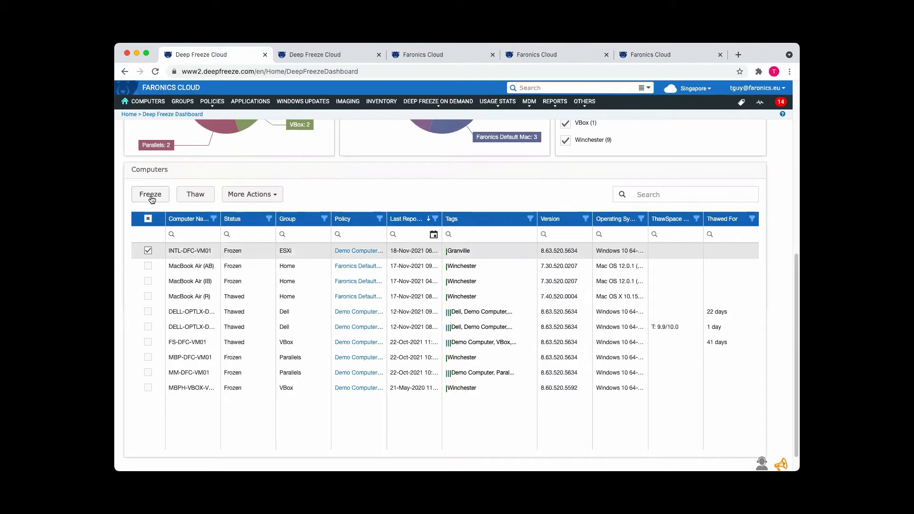
{"action": "left_click", "coordinate": [277, 195]}
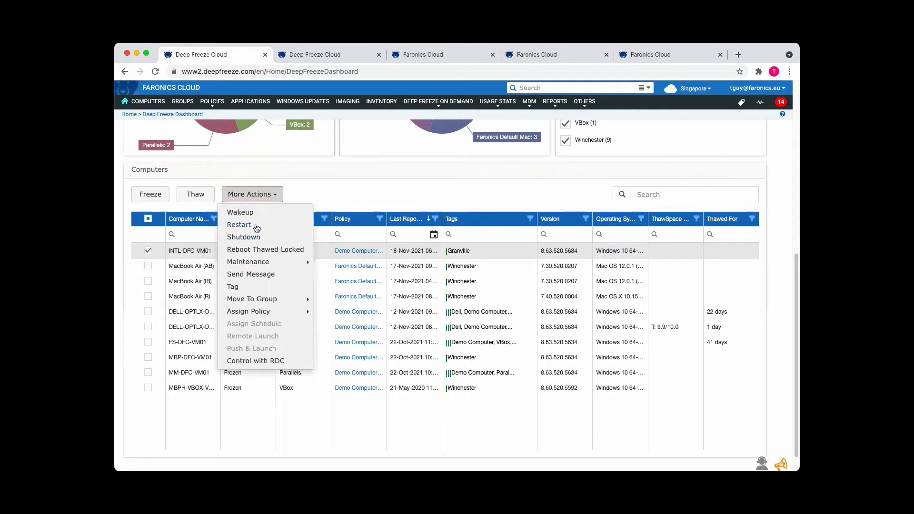
{"action": "left_click", "coordinate": [314, 189]}
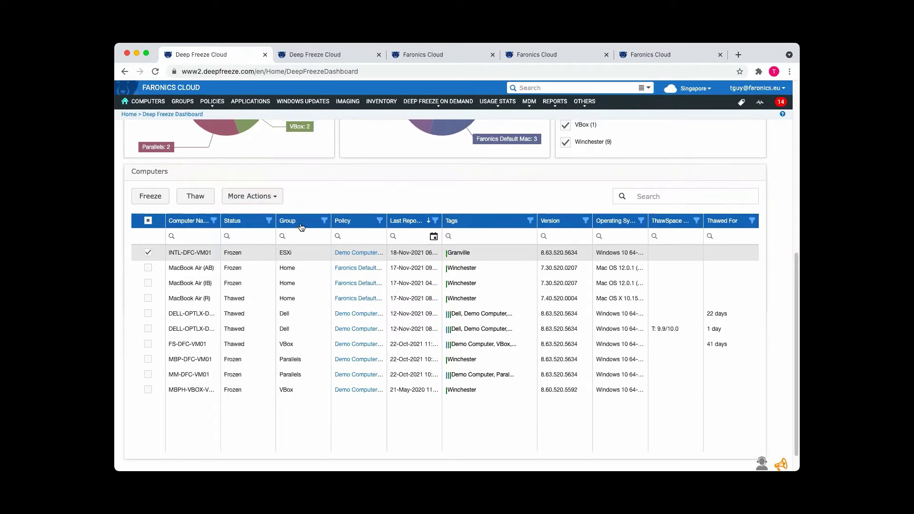
{"action": "scroll", "coordinate": [302, 226], "scroll_direction": "up", "scroll_amount": 3}
{"action": "scroll", "coordinate": [301, 226], "scroll_direction": "down", "scroll_amount": 2}
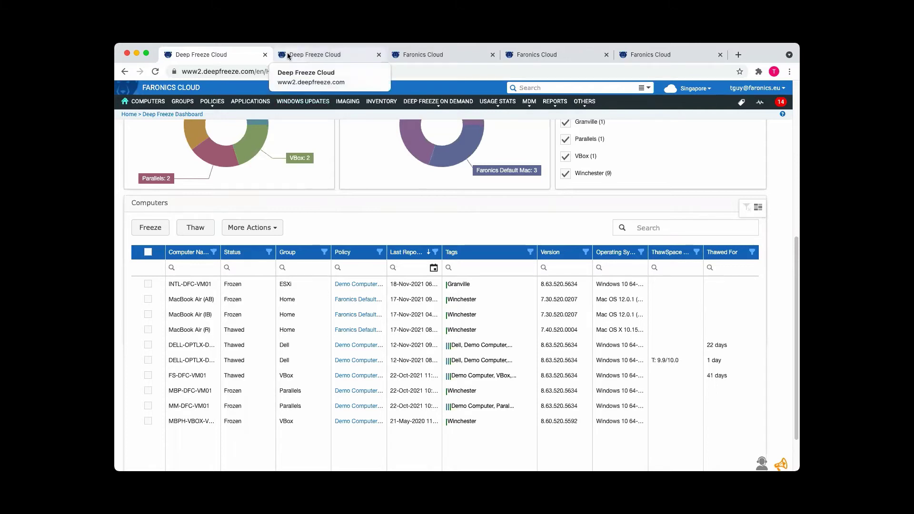
Step: Switch to the Computers list and select DELL-OPTLX-DFC1
{"action": "left_click", "coordinate": [289, 56]}
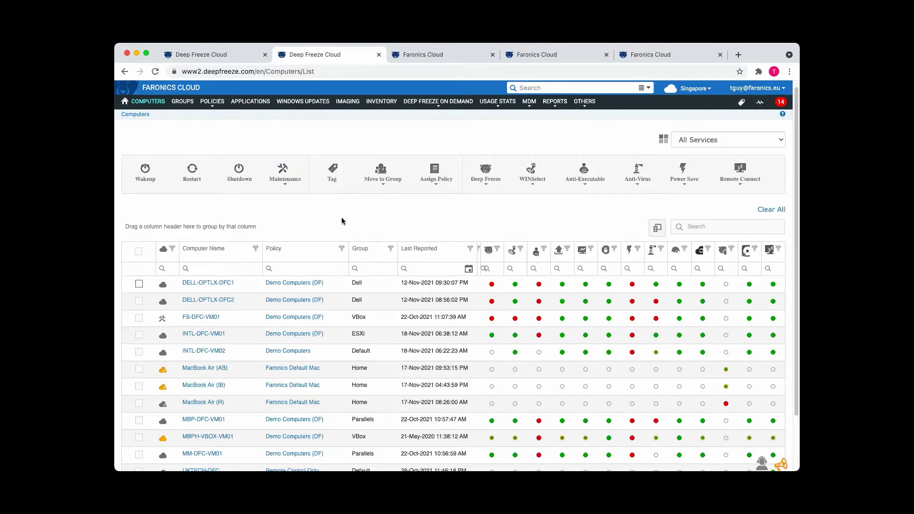
{"action": "scroll", "coordinate": [342, 219], "scroll_direction": "down", "scroll_amount": 1}
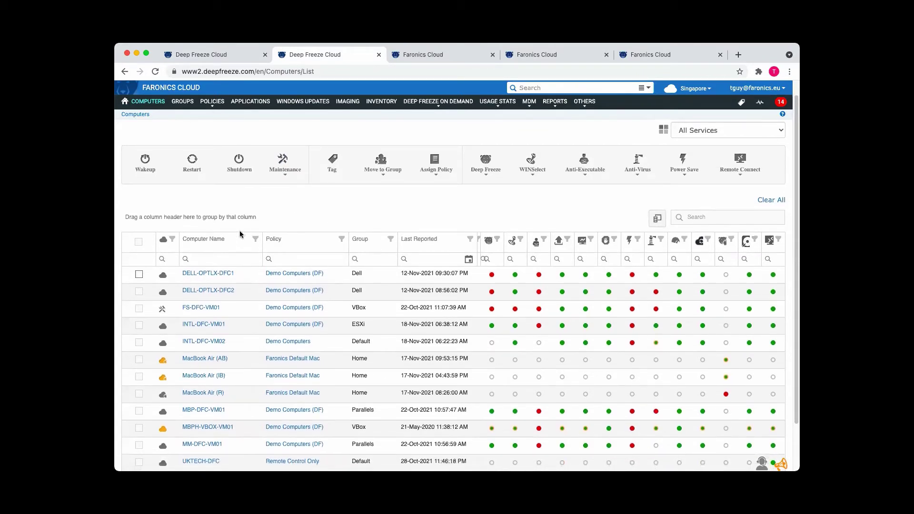
{"action": "left_click", "coordinate": [139, 275]}
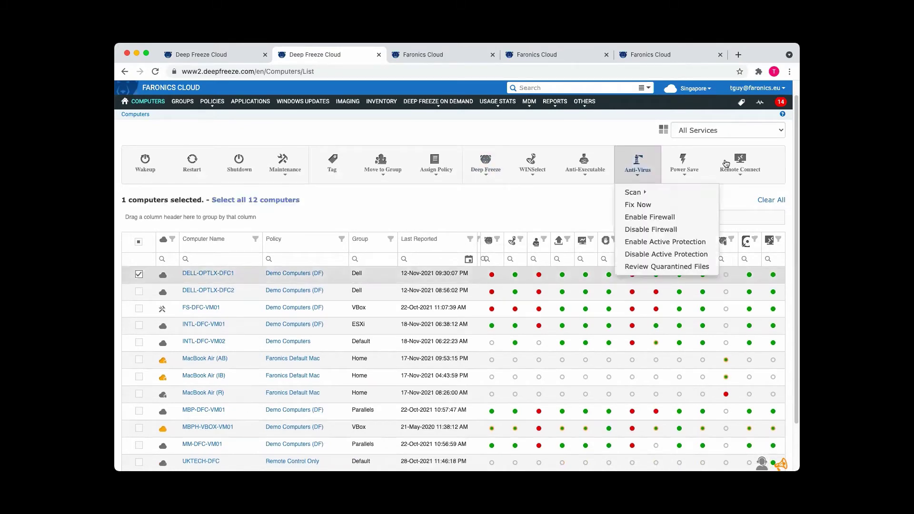
Step: Start a VNC remote connection to DELL-OPTLX-DFC1, then cancel the prompt without connecting
{"action": "mouse_move", "coordinate": [731, 166]}
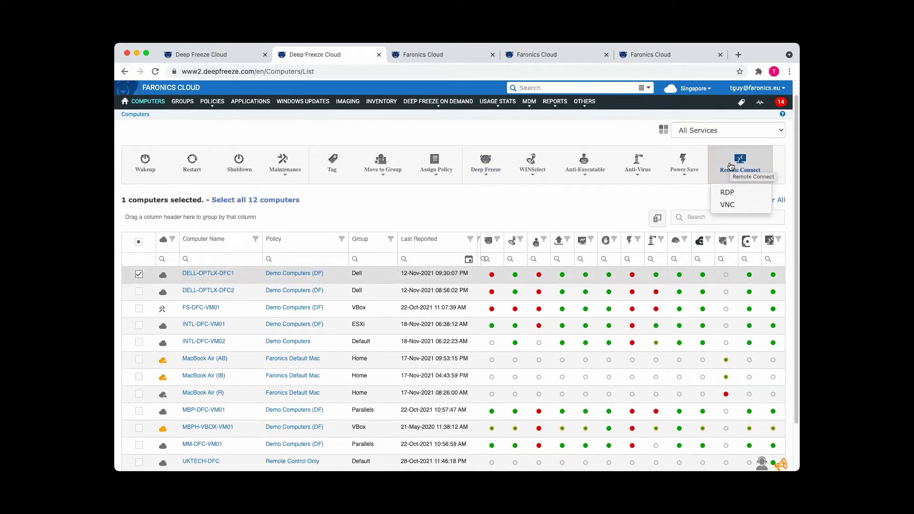
{"action": "left_click", "coordinate": [729, 205]}
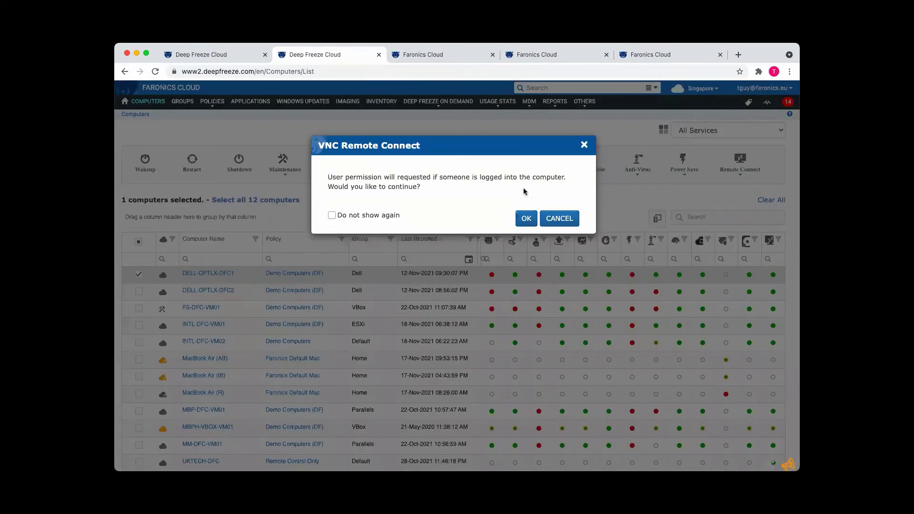
{"action": "left_click", "coordinate": [584, 146]}
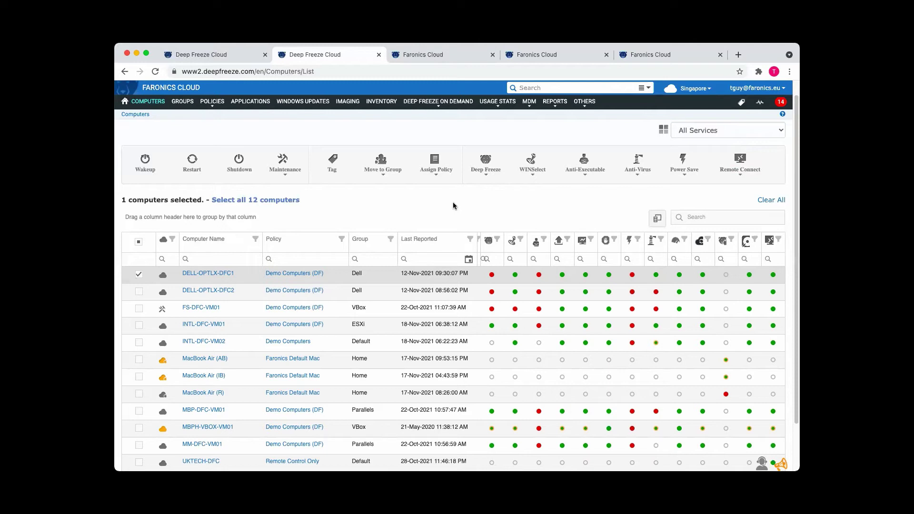
{"action": "left_click", "coordinate": [407, 55]}
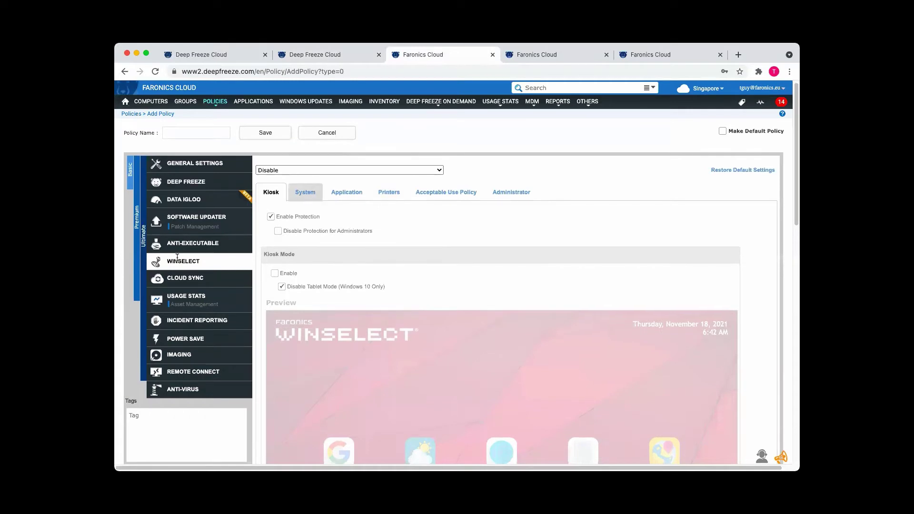
{"action": "left_click", "coordinate": [404, 170]}
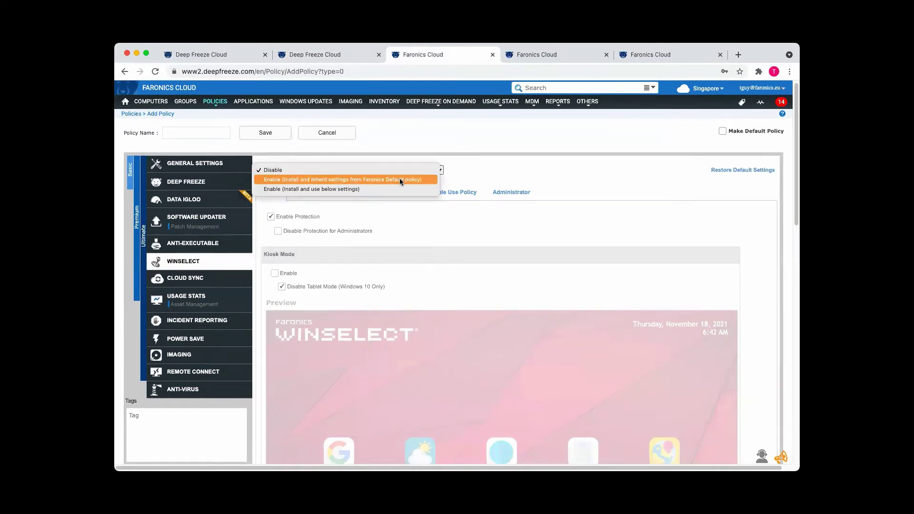
{"action": "left_click", "coordinate": [396, 186]}
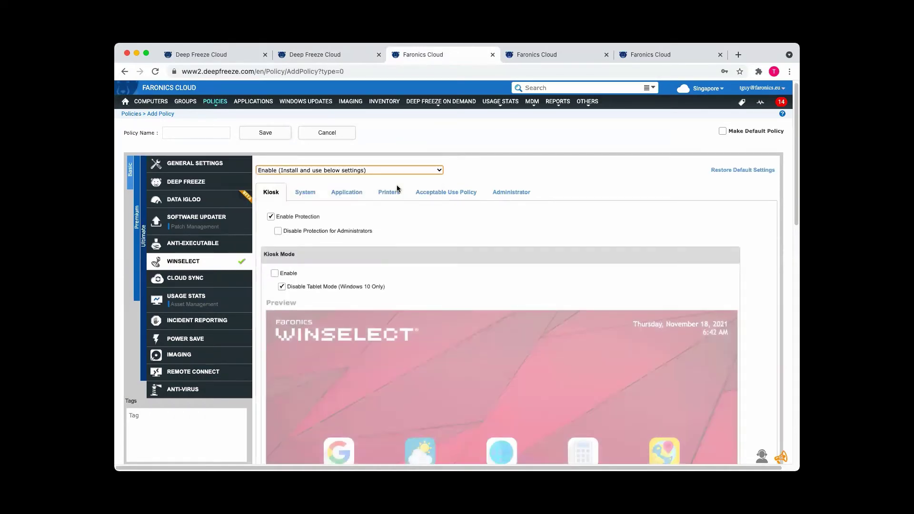
{"action": "scroll", "coordinate": [398, 188], "scroll_direction": "down", "scroll_amount": 4}
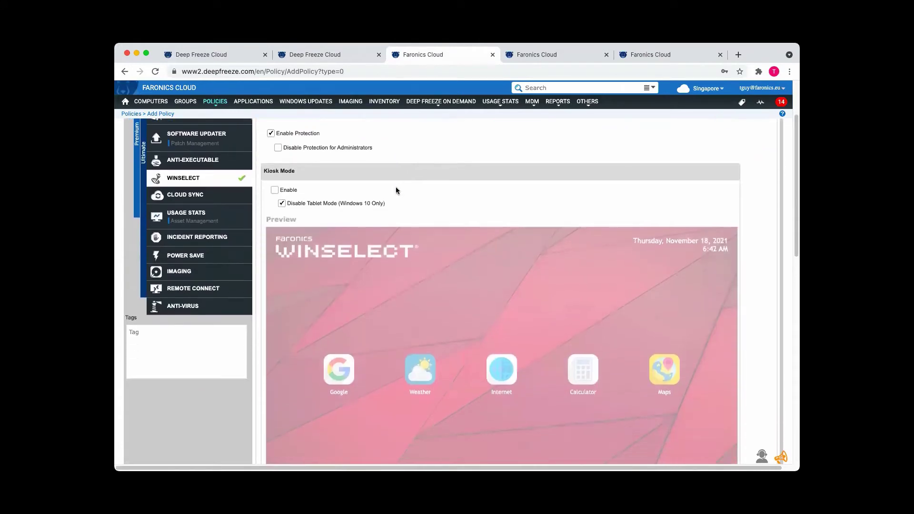
{"action": "left_click", "coordinate": [275, 190]}
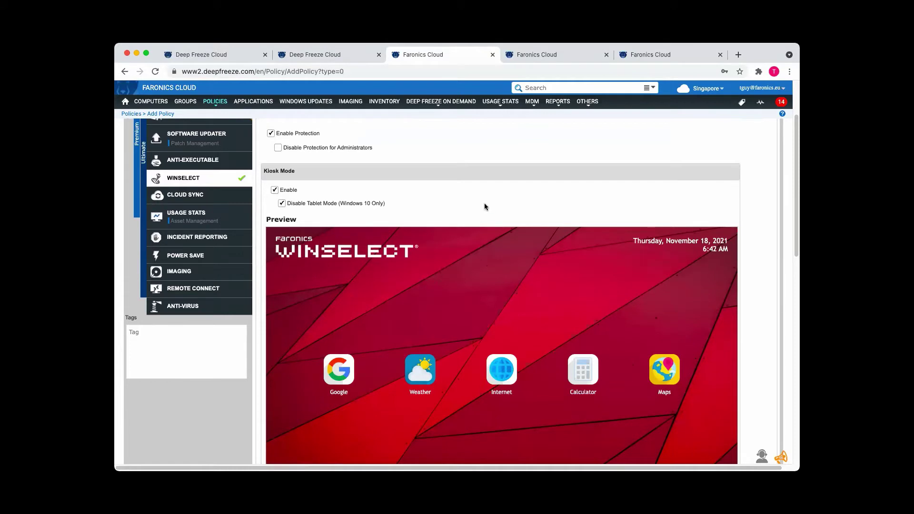
{"action": "scroll", "coordinate": [485, 206], "scroll_direction": "down", "scroll_amount": 3}
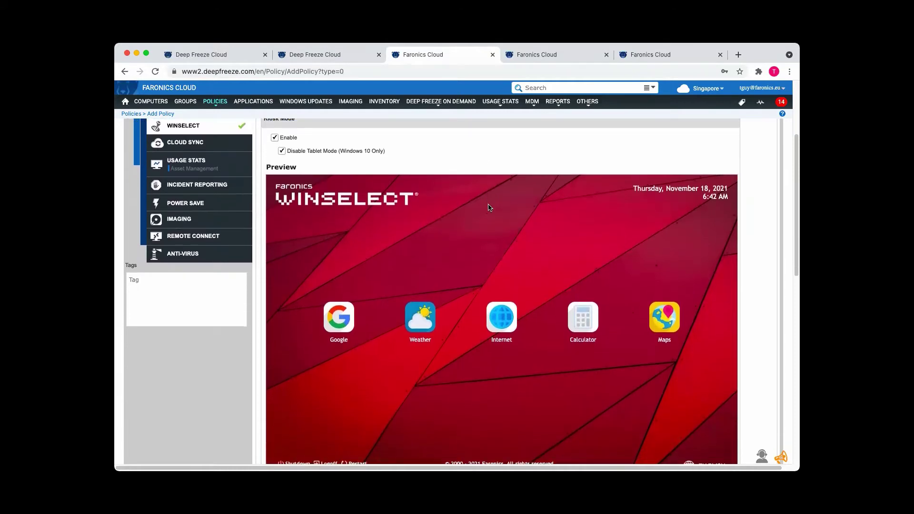
{"action": "scroll", "coordinate": [490, 208], "scroll_direction": "down", "scroll_amount": 2}
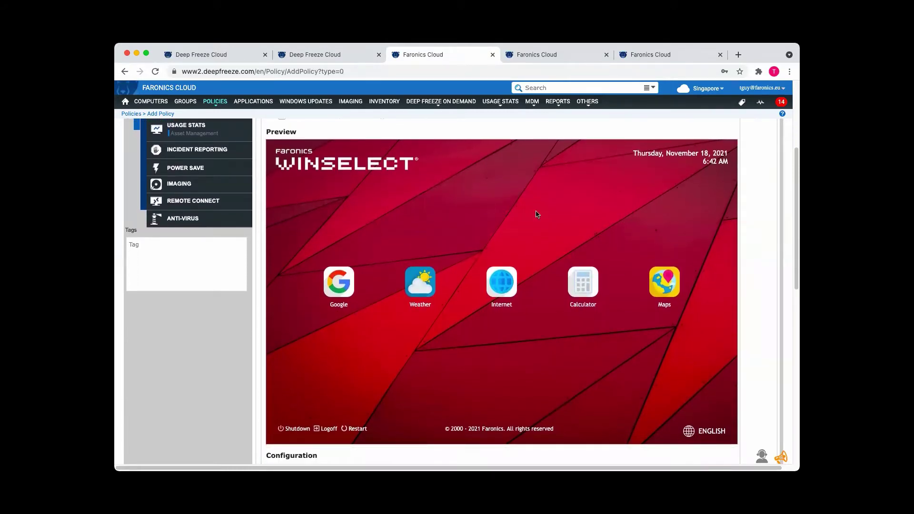
{"action": "scroll", "coordinate": [469, 312], "scroll_direction": "down", "scroll_amount": 3}
{"action": "scroll", "coordinate": [470, 313], "scroll_direction": "down", "scroll_amount": 10}
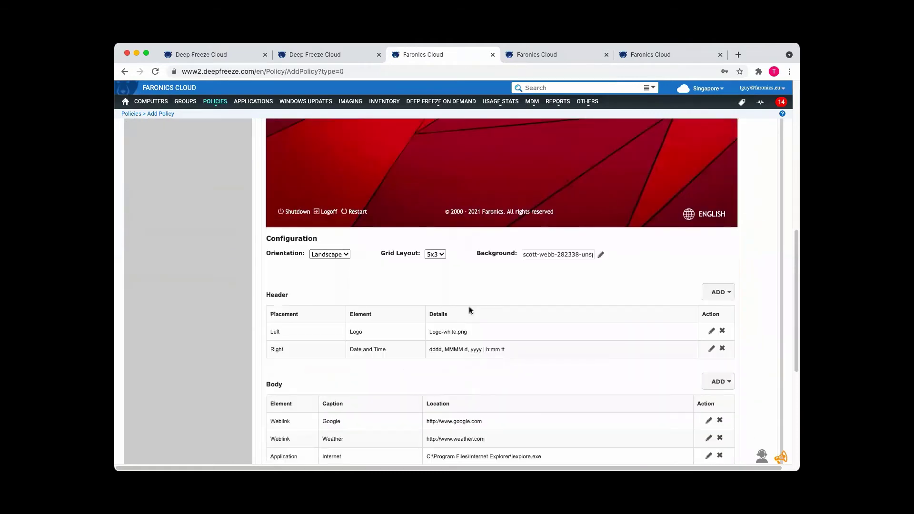
{"action": "scroll", "coordinate": [461, 300], "scroll_direction": "down", "scroll_amount": 2}
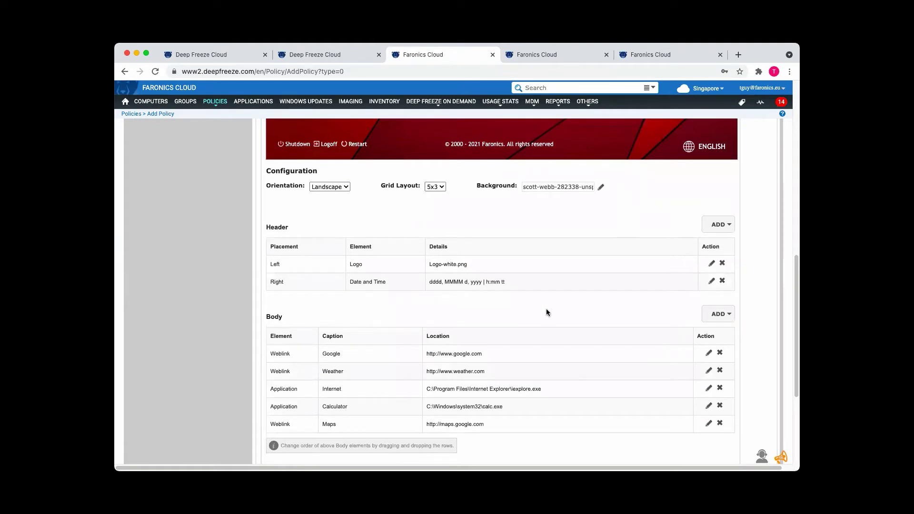
{"action": "scroll", "coordinate": [547, 313], "scroll_direction": "down", "scroll_amount": 1}
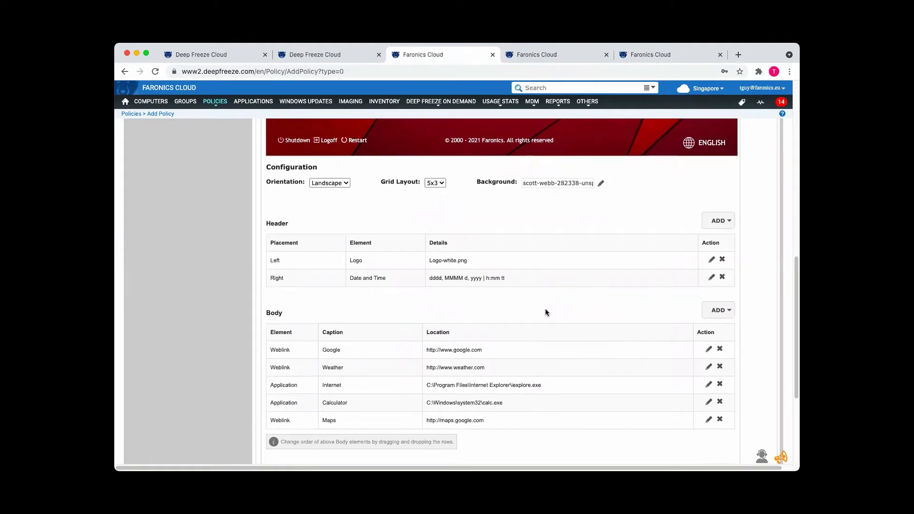
{"action": "left_click", "coordinate": [719, 312]}
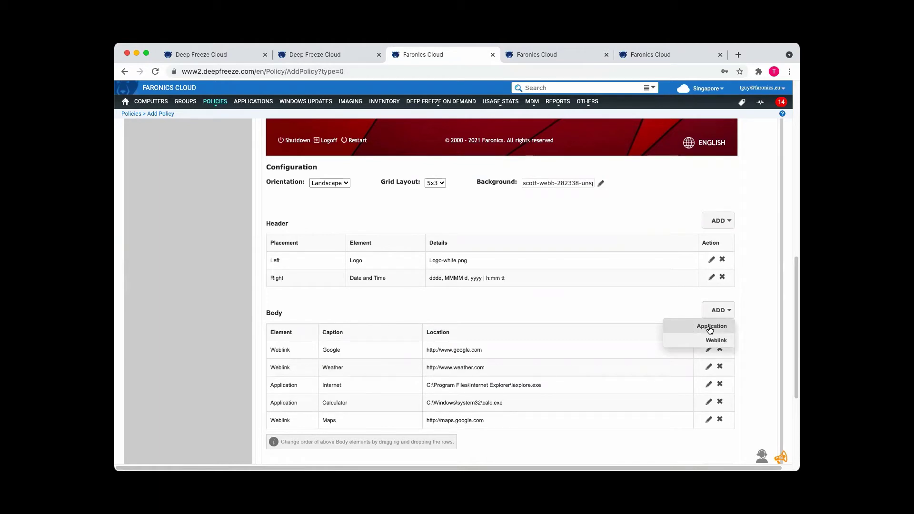
{"action": "left_click", "coordinate": [711, 328]}
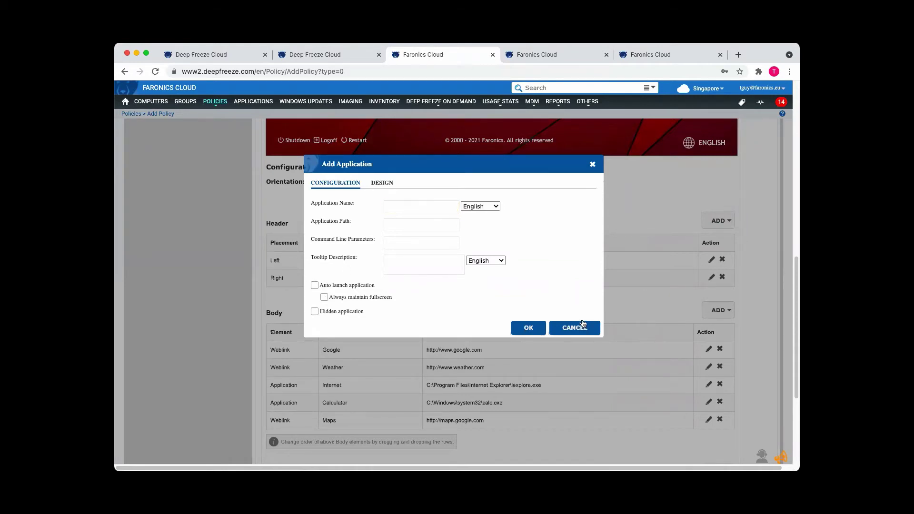
{"action": "left_click", "coordinate": [585, 328]}
{"action": "scroll", "coordinate": [585, 278], "scroll_direction": "up", "scroll_amount": 6}
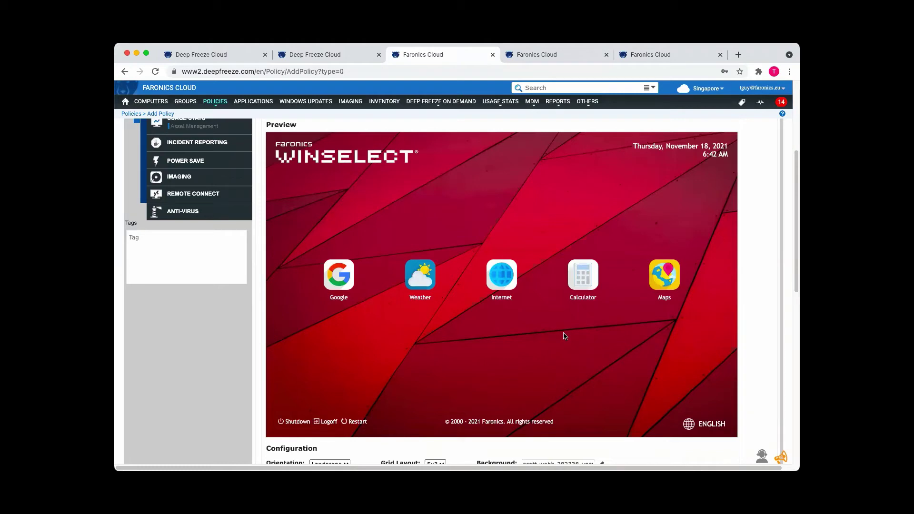
Step: Set the WINSELECT print quota to 5 pages per session and show the Acceptable Use Policy settings
{"action": "scroll", "coordinate": [452, 324], "scroll_direction": "up", "scroll_amount": 5}
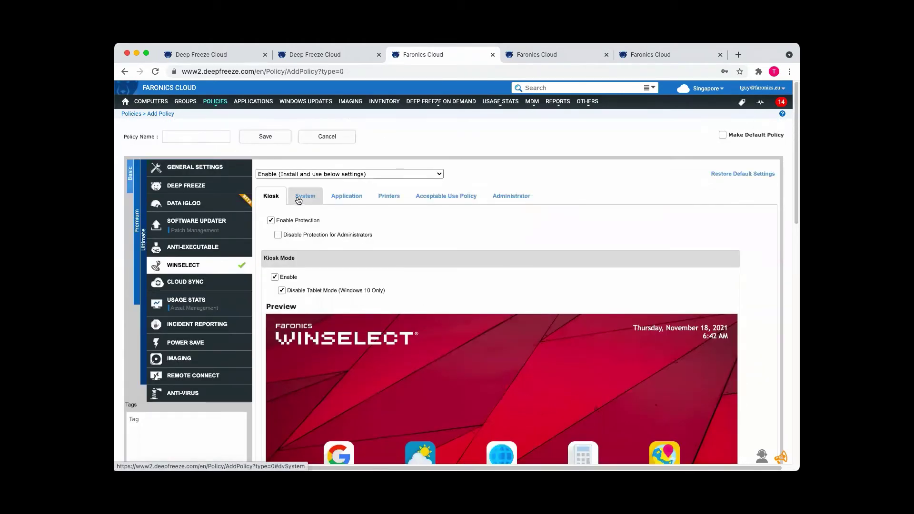
{"action": "left_click", "coordinate": [298, 200]}
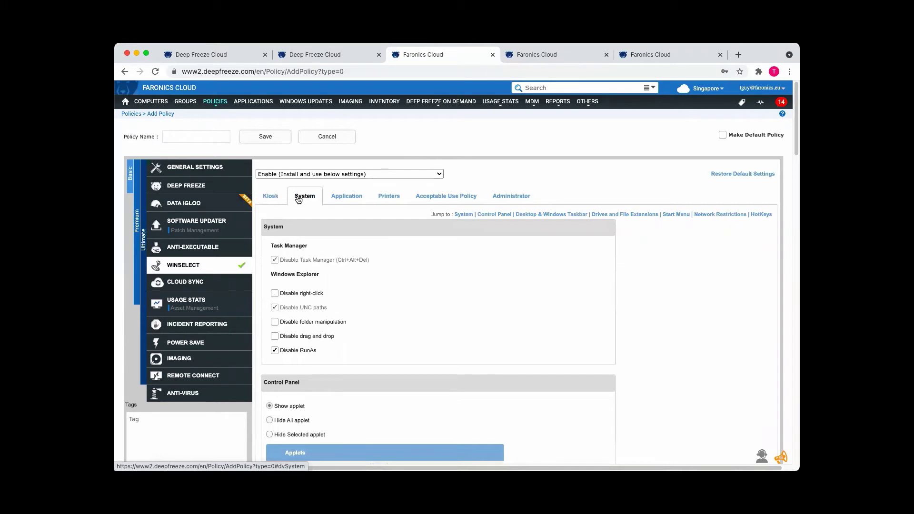
{"action": "scroll", "coordinate": [304, 204], "scroll_direction": "down", "scroll_amount": 2}
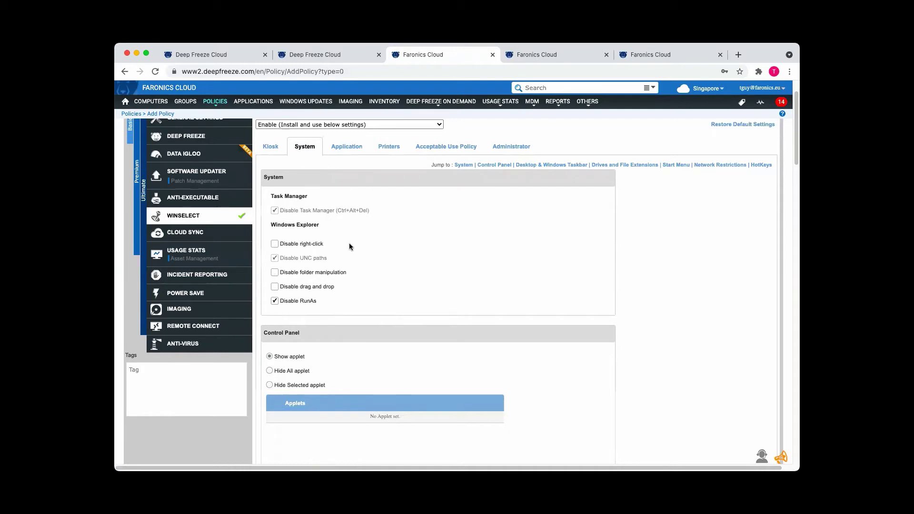
{"action": "left_click", "coordinate": [384, 149]}
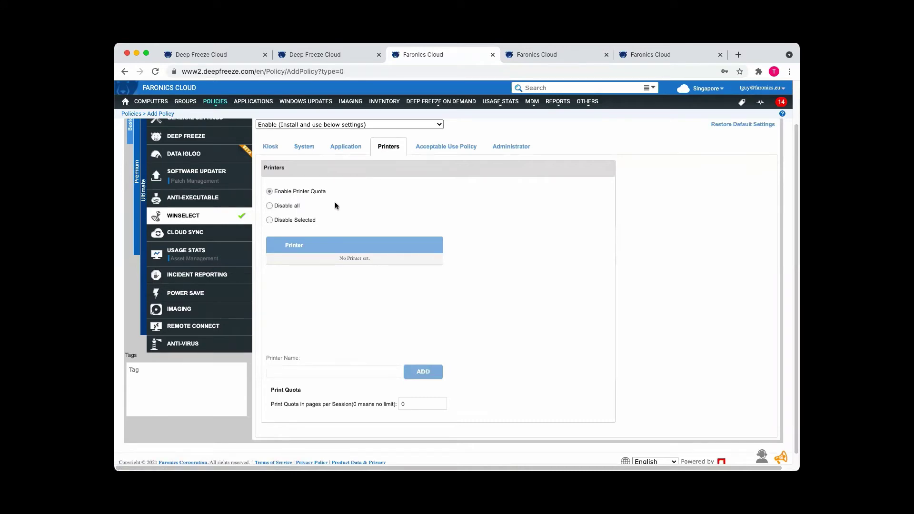
{"action": "left_click", "coordinate": [406, 405]}
{"action": "key", "text": "BackSpace"}
{"action": "type", "text": "5"}
{"action": "scroll", "coordinate": [376, 376], "scroll_direction": "up", "scroll_amount": 1}
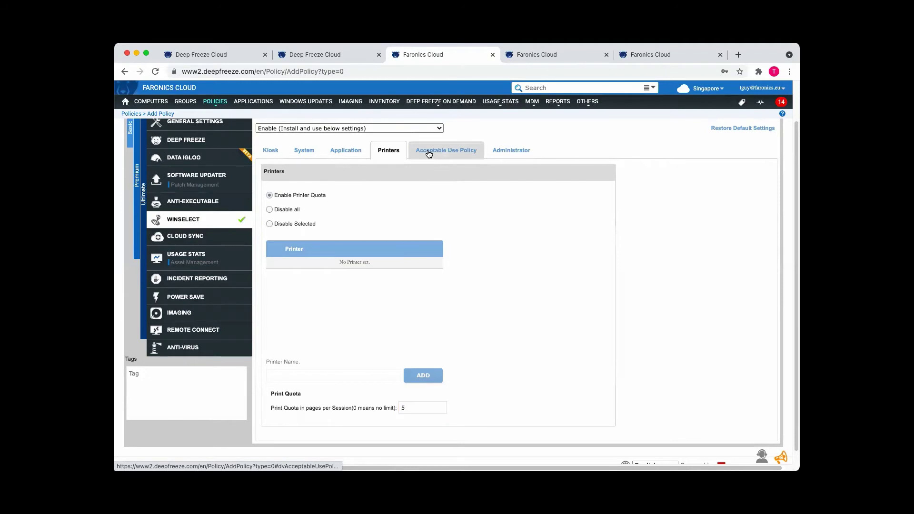
{"action": "left_click", "coordinate": [429, 153]}
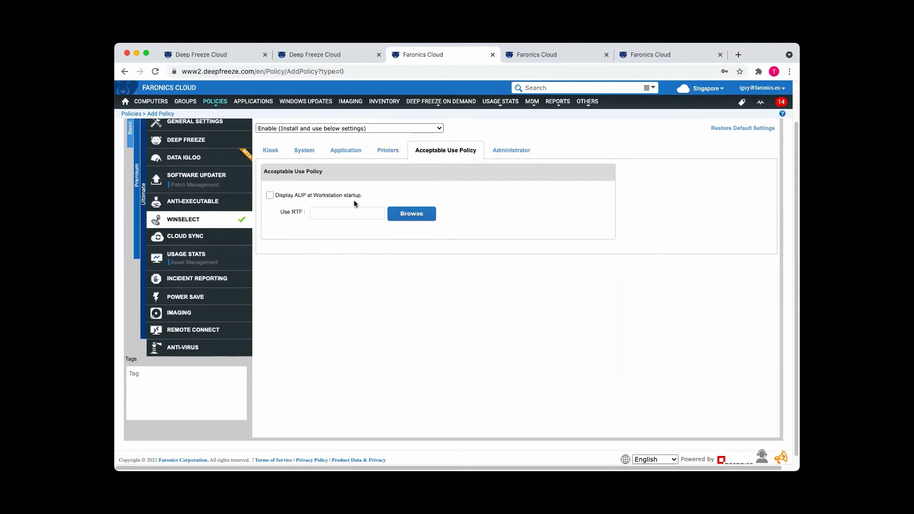
Step: Enable User Session in WINSELECT's Administrator settings and generate 50 codes for 30-minute sessions
{"action": "left_click", "coordinate": [506, 158]}
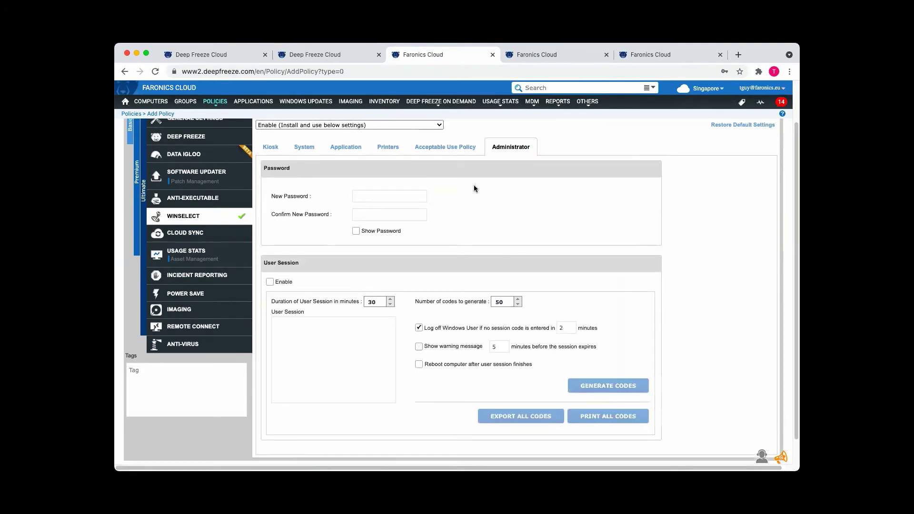
{"action": "scroll", "coordinate": [474, 188], "scroll_direction": "down", "scroll_amount": 1}
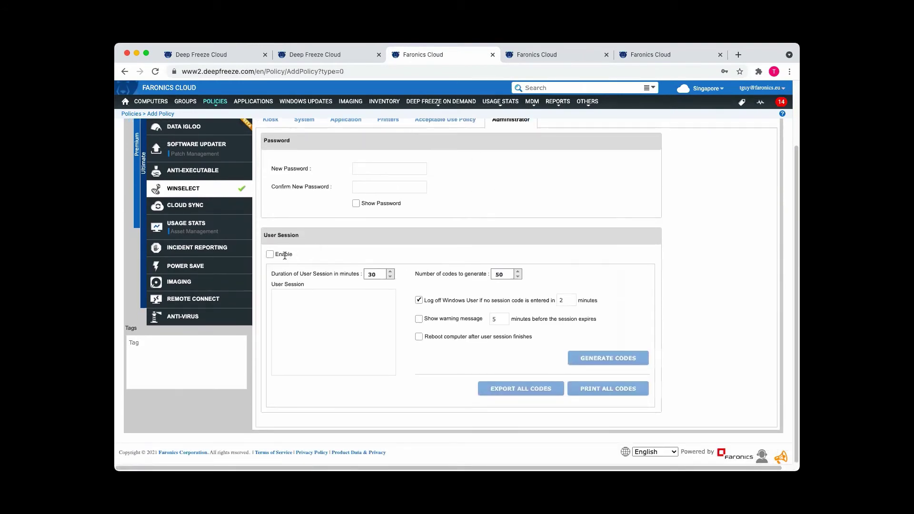
{"action": "left_click", "coordinate": [270, 254]}
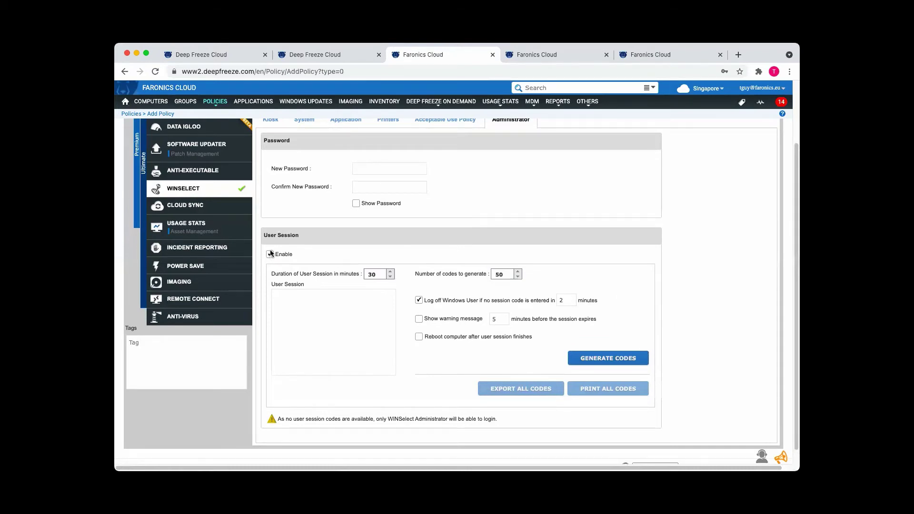
{"action": "left_click", "coordinate": [270, 254]}
{"action": "left_click", "coordinate": [586, 363]}
{"action": "scroll", "coordinate": [326, 323], "scroll_direction": "down", "scroll_amount": 1}
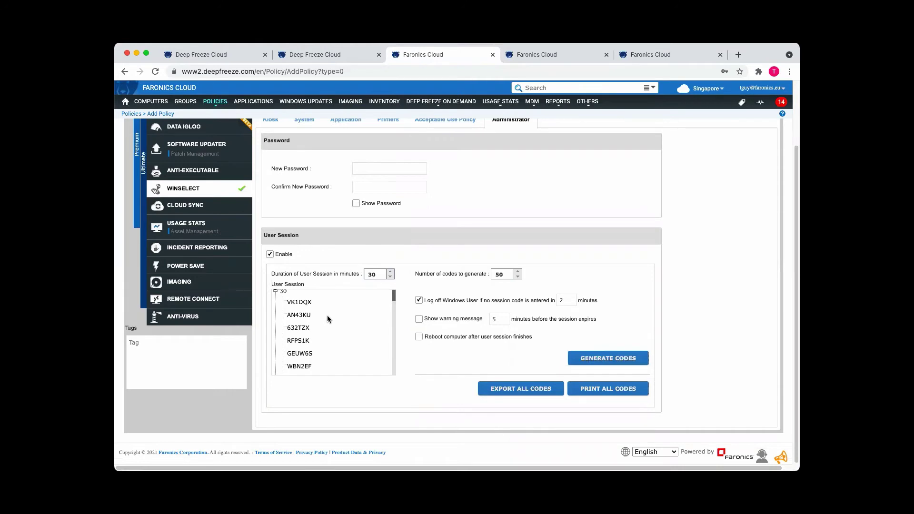
{"action": "scroll", "coordinate": [327, 316], "scroll_direction": "up", "scroll_amount": 2}
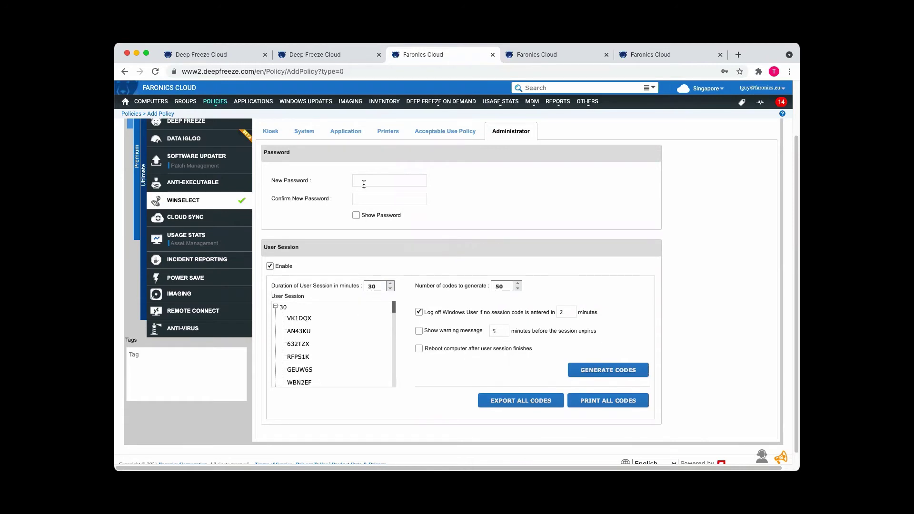
Step: Enable Software Updater on the new policy using the policy's own settings
{"action": "left_click", "coordinate": [539, 56]}
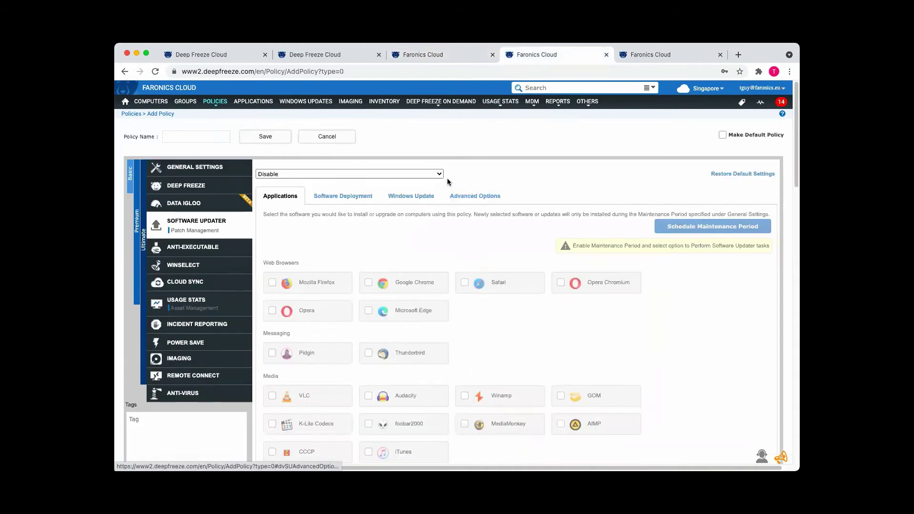
{"action": "left_click", "coordinate": [436, 174]}
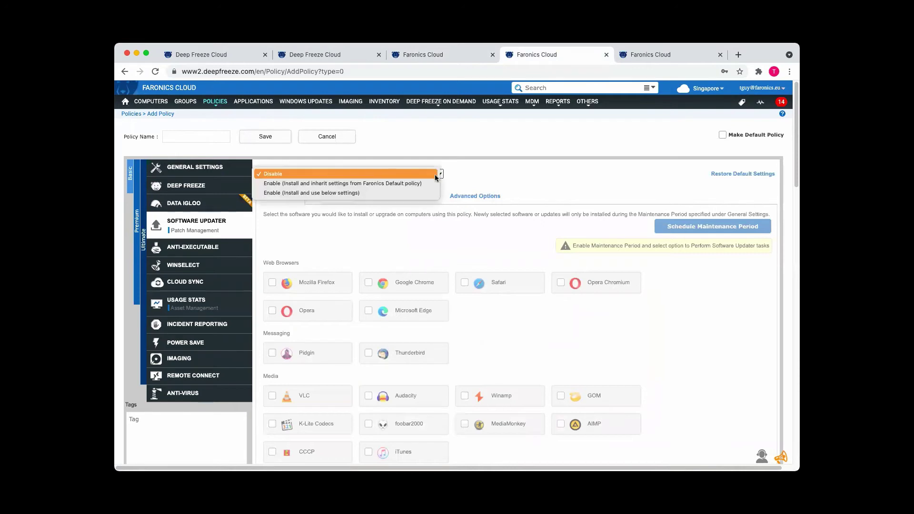
{"action": "left_click", "coordinate": [424, 192]}
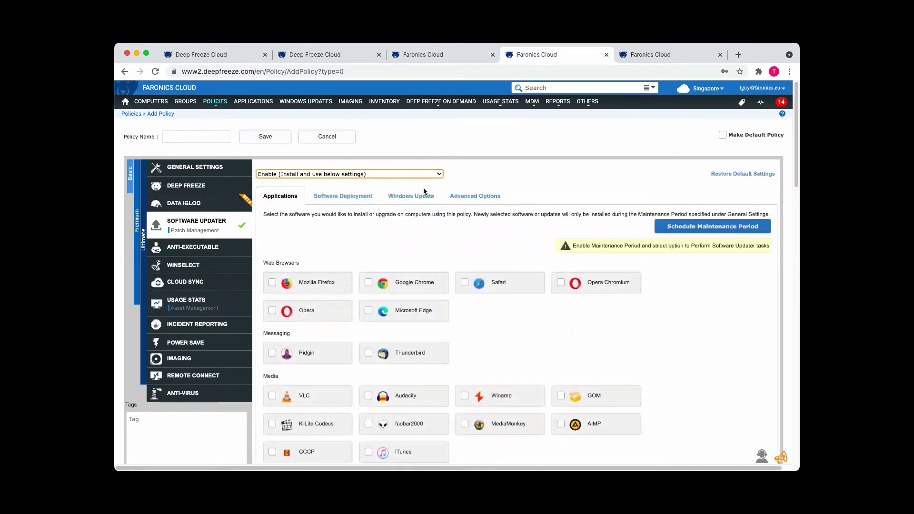
{"action": "scroll", "coordinate": [388, 218], "scroll_direction": "down", "scroll_amount": 3}
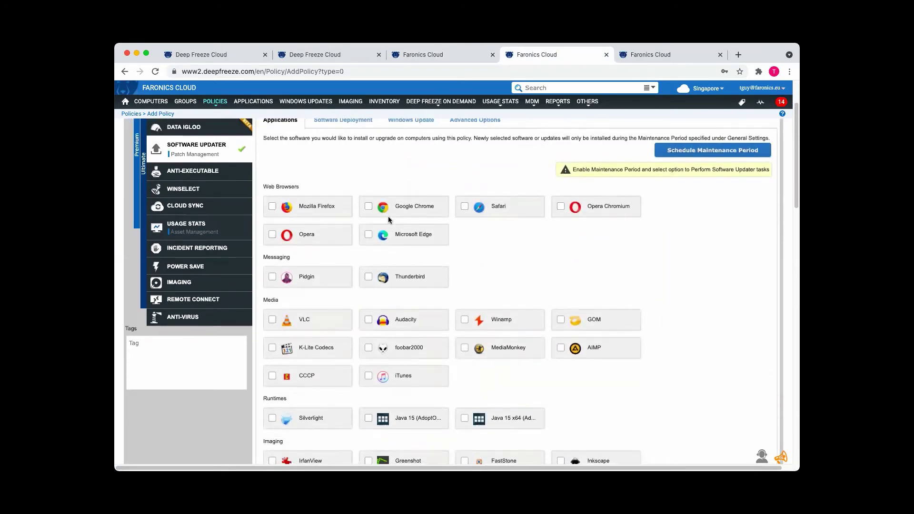
{"action": "scroll", "coordinate": [389, 219], "scroll_direction": "up", "scroll_amount": 1}
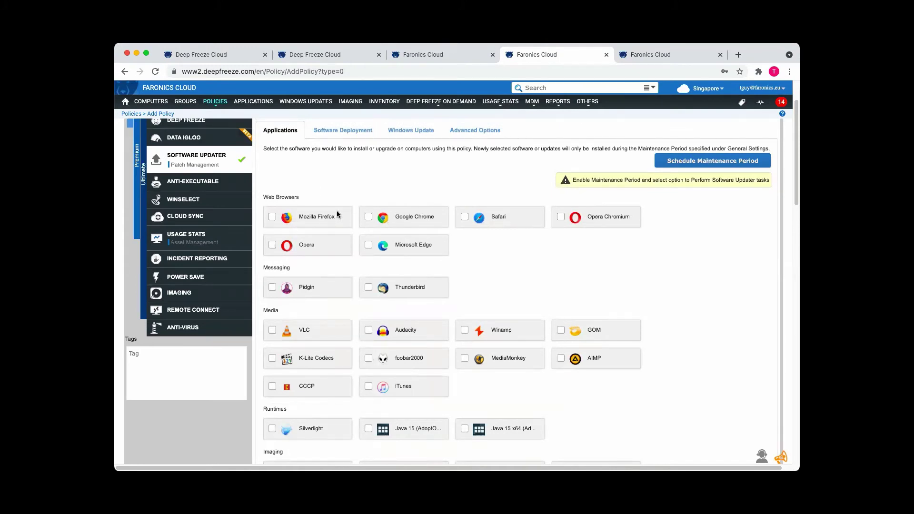
{"action": "scroll", "coordinate": [293, 223], "scroll_direction": "up", "scroll_amount": 2}
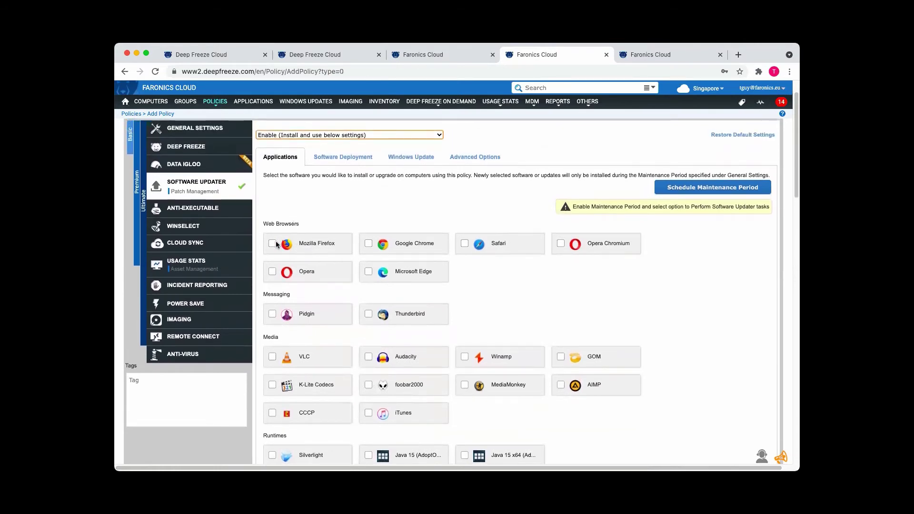
Step: Tick Mozilla Firefox and Winamp for managed install or update
{"action": "left_click", "coordinate": [272, 244]}
{"action": "scroll", "coordinate": [410, 264], "scroll_direction": "down", "scroll_amount": 5}
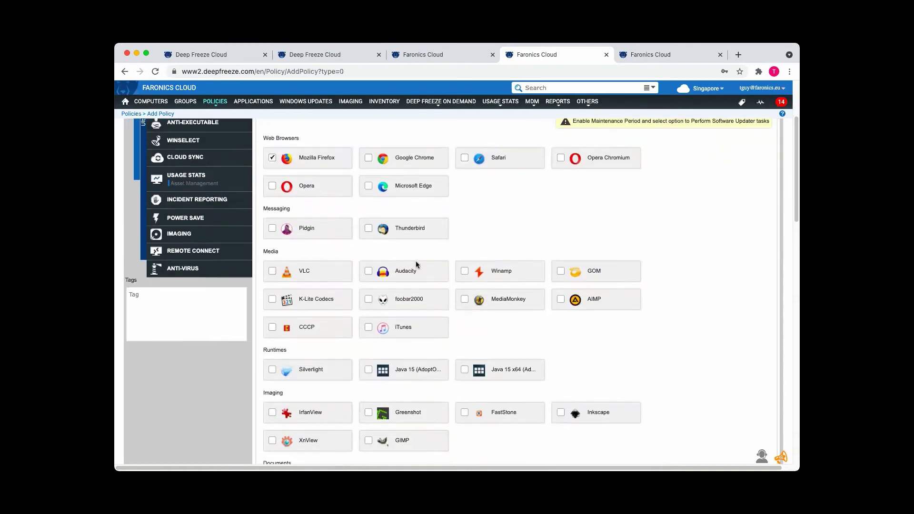
{"action": "left_click", "coordinate": [464, 260]}
{"action": "scroll", "coordinate": [465, 255], "scroll_direction": "down", "scroll_amount": 4}
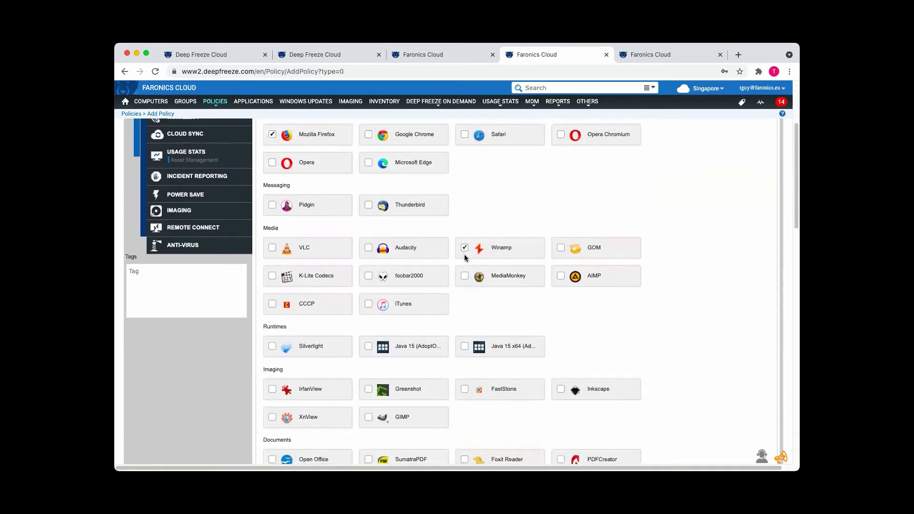
{"action": "scroll", "coordinate": [464, 253], "scroll_direction": "down", "scroll_amount": 5}
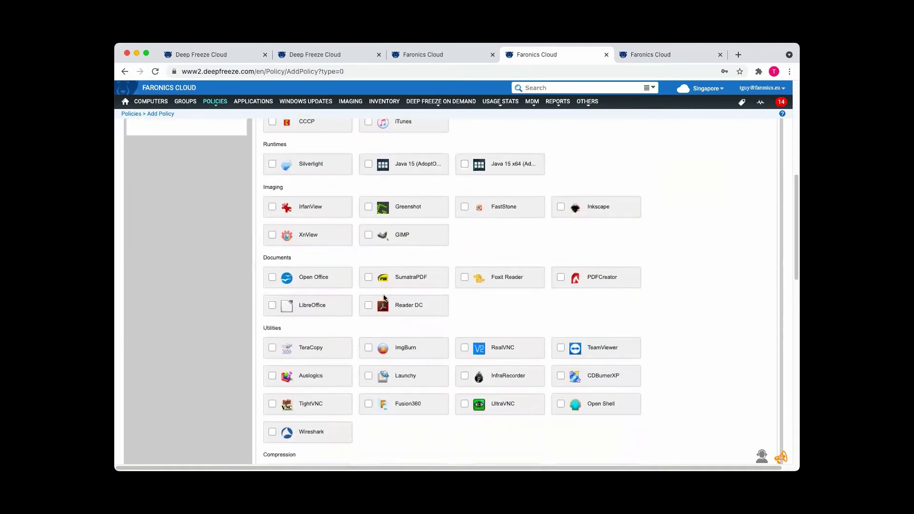
Step: Tick Reader DC under Documents and return to the top of the application list
{"action": "left_click", "coordinate": [369, 306]}
{"action": "scroll", "coordinate": [404, 282], "scroll_direction": "down", "scroll_amount": 2}
{"action": "scroll", "coordinate": [404, 285], "scroll_direction": "up", "scroll_amount": 5}
{"action": "scroll", "coordinate": [404, 285], "scroll_direction": "up", "scroll_amount": 7}
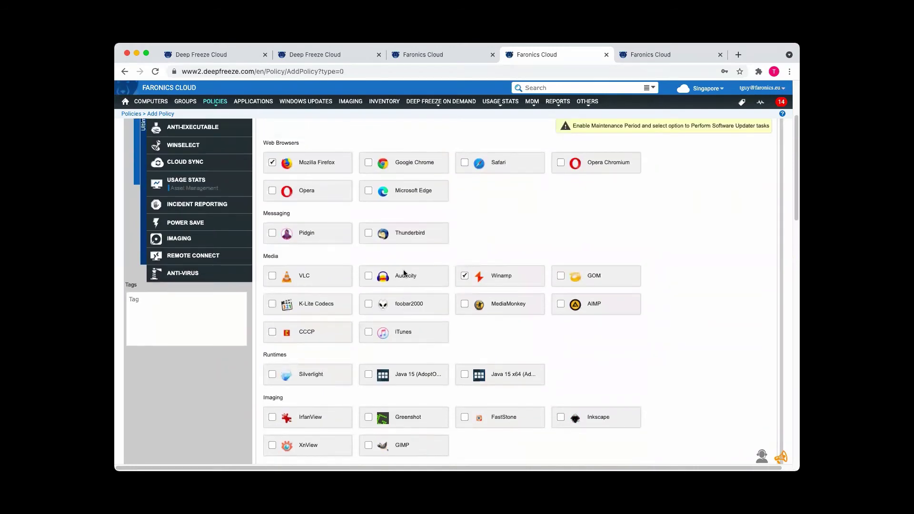
{"action": "scroll", "coordinate": [404, 271], "scroll_direction": "up", "scroll_amount": 2}
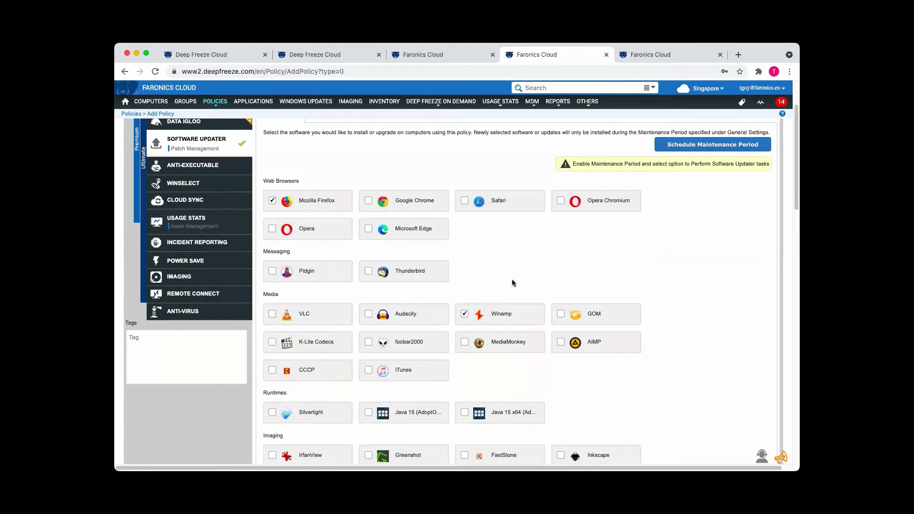
{"action": "scroll", "coordinate": [508, 275], "scroll_direction": "up", "scroll_amount": 1}
{"action": "scroll", "coordinate": [510, 279], "scroll_direction": "up", "scroll_amount": 1}
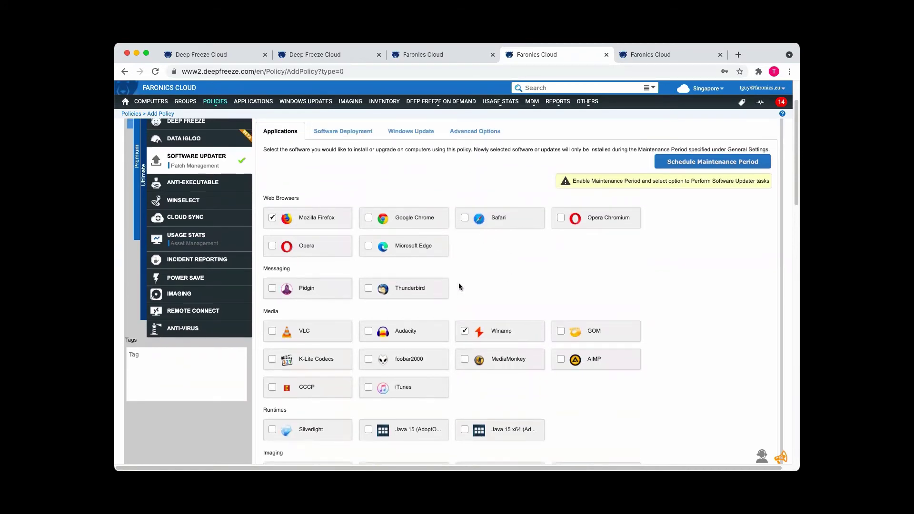
{"action": "scroll", "coordinate": [459, 285], "scroll_direction": "down", "scroll_amount": 20}
{"action": "scroll", "coordinate": [460, 286], "scroll_direction": "down", "scroll_amount": 4}
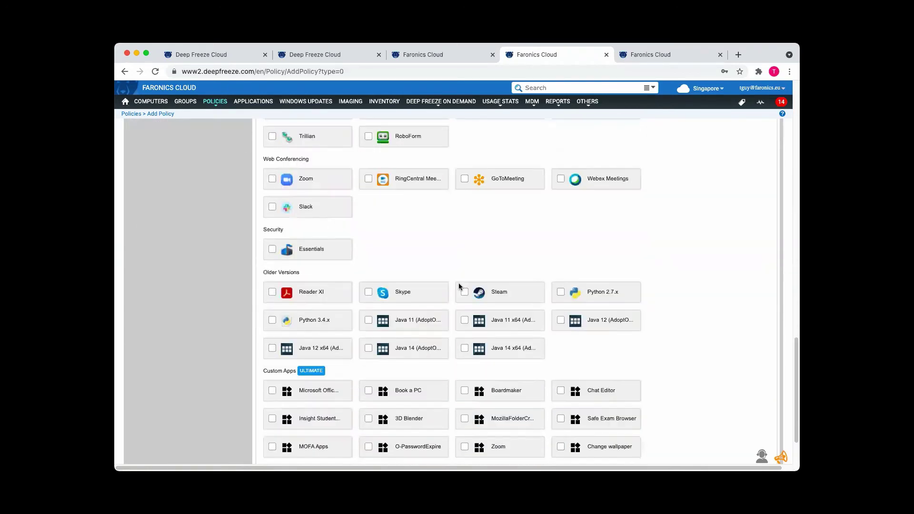
{"action": "scroll", "coordinate": [460, 286], "scroll_direction": "up", "scroll_amount": 15}
{"action": "scroll", "coordinate": [459, 287], "scroll_direction": "up", "scroll_amount": 6}
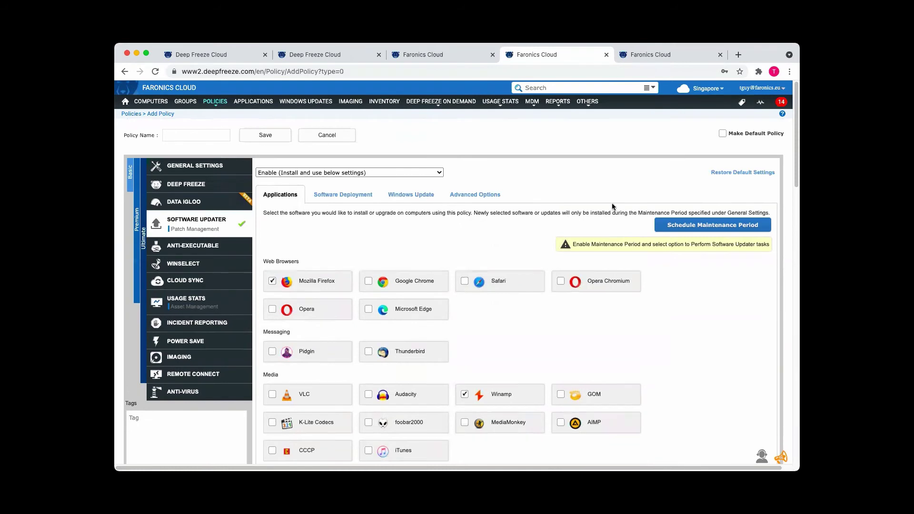
Step: Enable the maintenance period with custom settings: Thursdays, 12:00–1:00 AM, running Software Updater tasks
{"action": "left_click", "coordinate": [690, 228]}
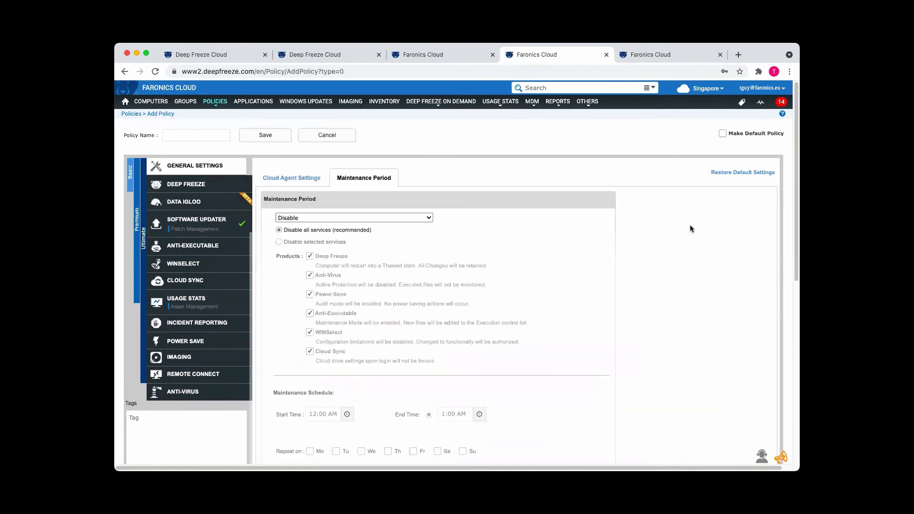
{"action": "left_click", "coordinate": [427, 218]}
{"action": "left_click", "coordinate": [417, 237]}
{"action": "scroll", "coordinate": [416, 236], "scroll_direction": "down", "scroll_amount": 5}
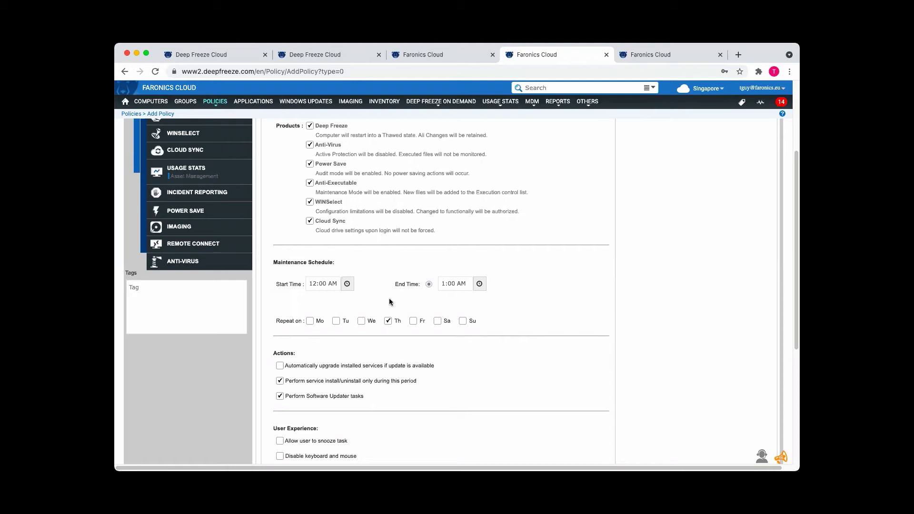
Step: Review the maintenance schedule, then go back to the Software Updater application list
{"action": "scroll", "coordinate": [393, 293], "scroll_direction": "up", "scroll_amount": 1}
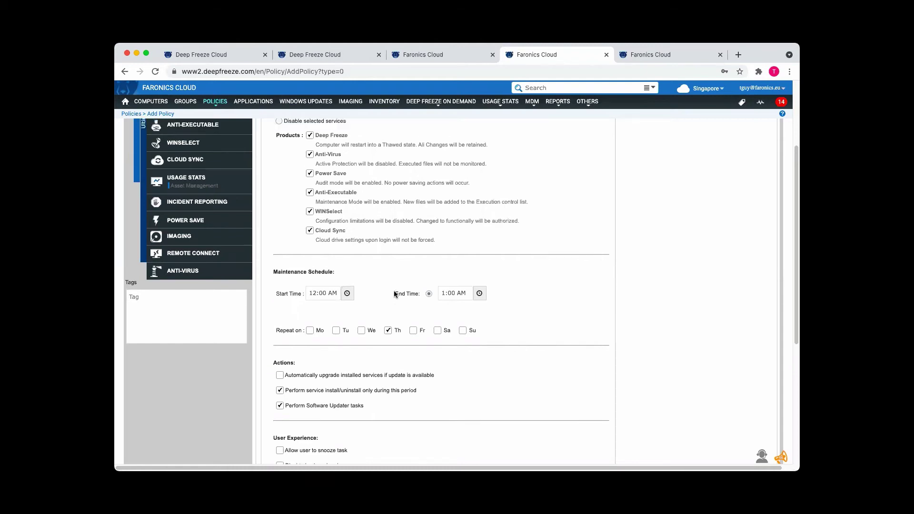
{"action": "scroll", "coordinate": [394, 293], "scroll_direction": "up", "scroll_amount": 1}
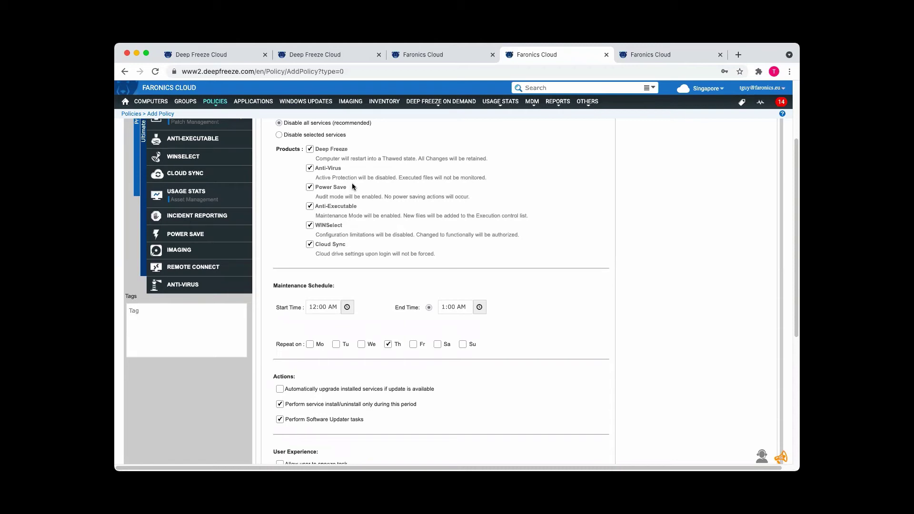
{"action": "scroll", "coordinate": [463, 232], "scroll_direction": "up", "scroll_amount": 1}
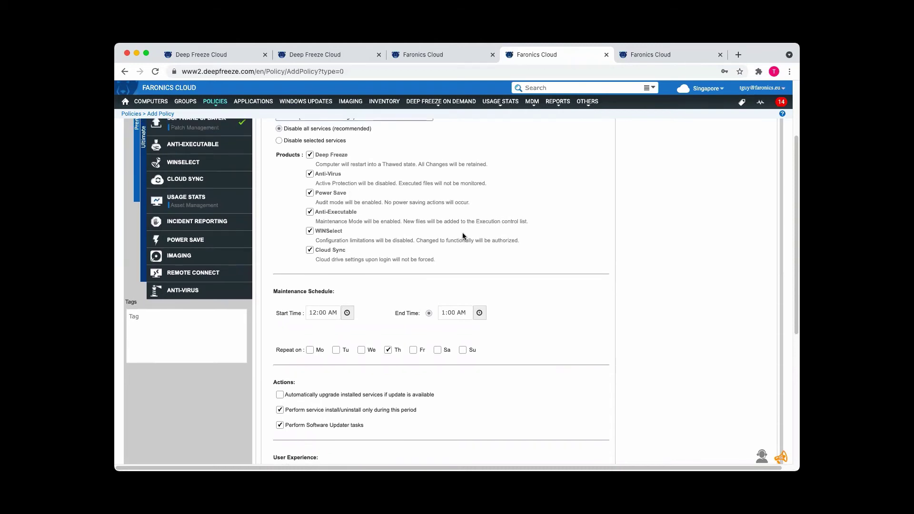
{"action": "scroll", "coordinate": [463, 235], "scroll_direction": "up", "scroll_amount": 3}
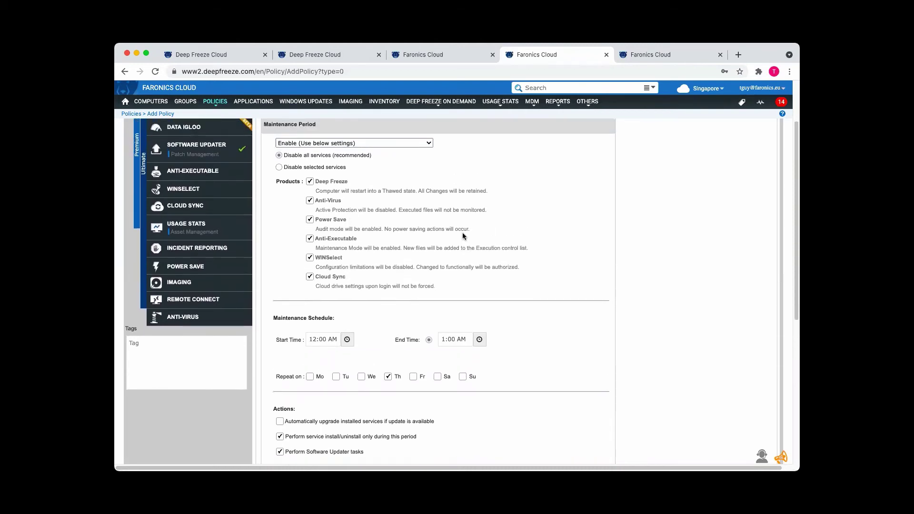
{"action": "scroll", "coordinate": [463, 235], "scroll_direction": "up", "scroll_amount": 3}
{"action": "left_click", "coordinate": [228, 172]}
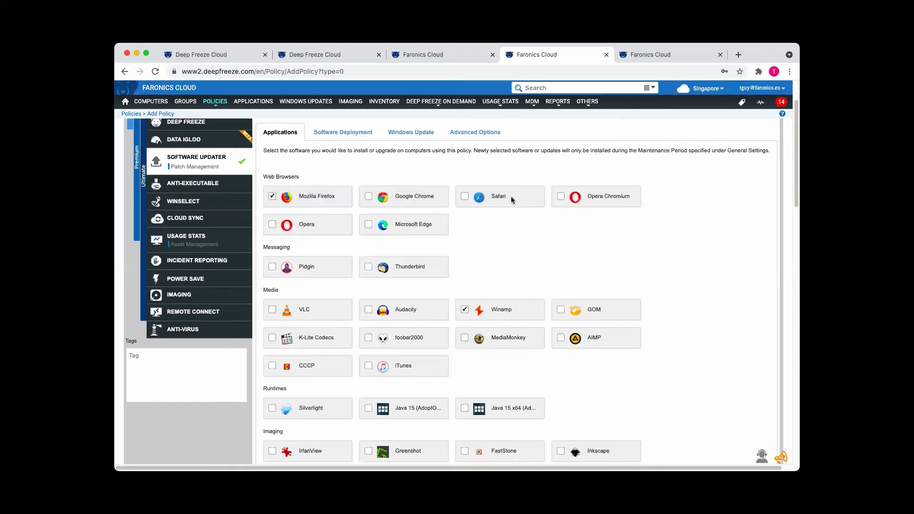
Step: Show the Application Usage Report tab and browse per-application usage for 18-Oct to 18-Nov-2021
{"action": "left_click", "coordinate": [633, 56]}
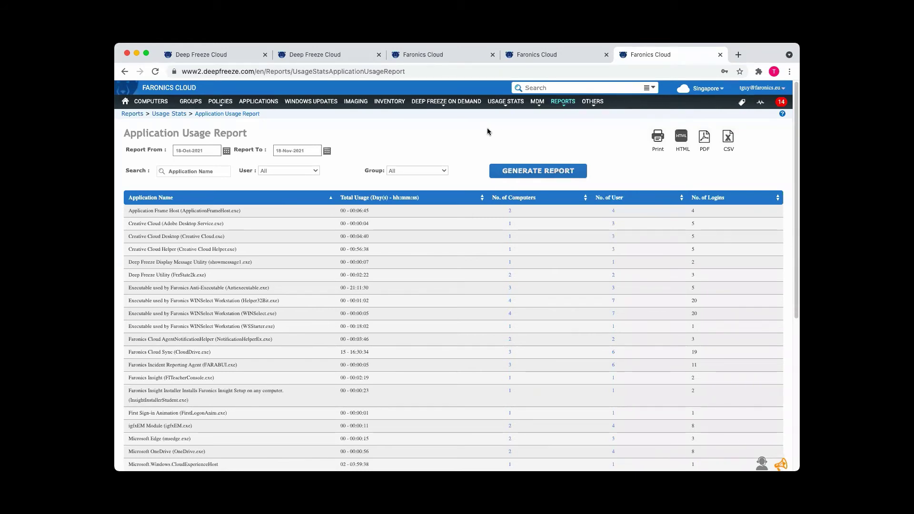
{"action": "scroll", "coordinate": [386, 187], "scroll_direction": "down", "scroll_amount": 1}
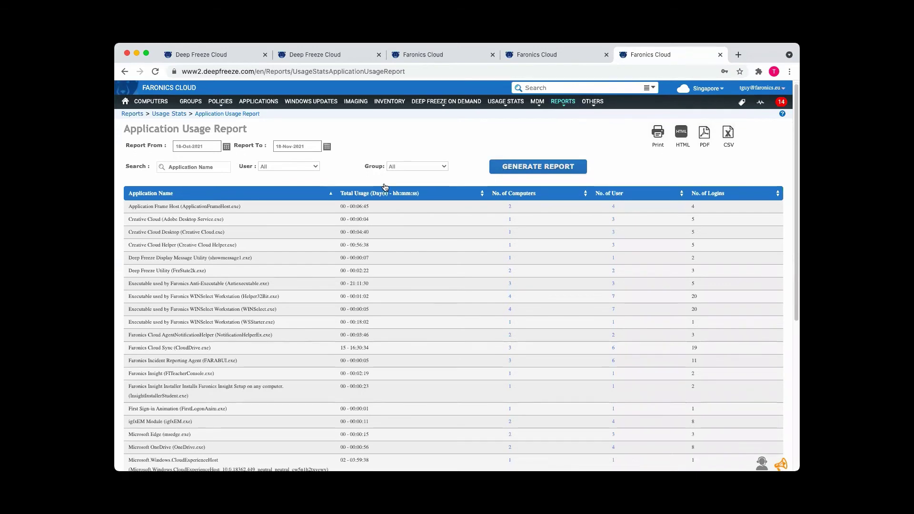
{"action": "scroll", "coordinate": [385, 187], "scroll_direction": "down", "scroll_amount": 3}
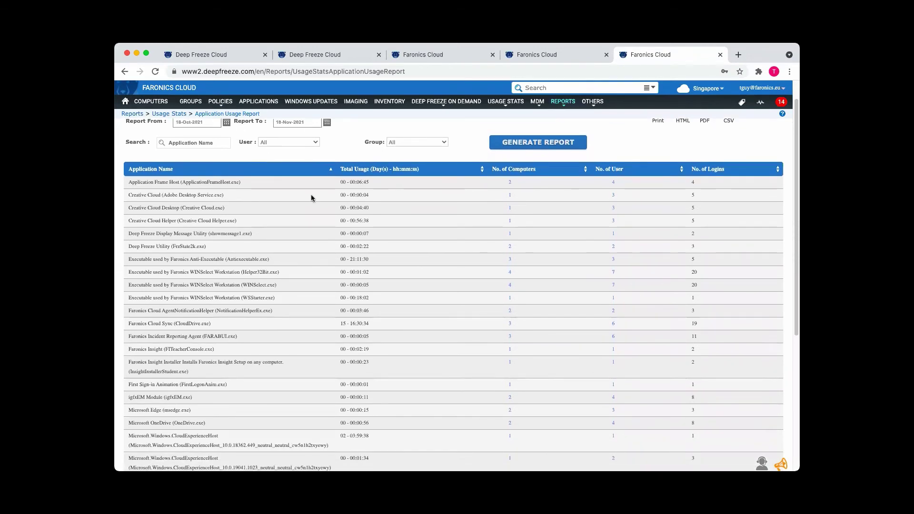
{"action": "scroll", "coordinate": [350, 201], "scroll_direction": "up", "scroll_amount": 3}
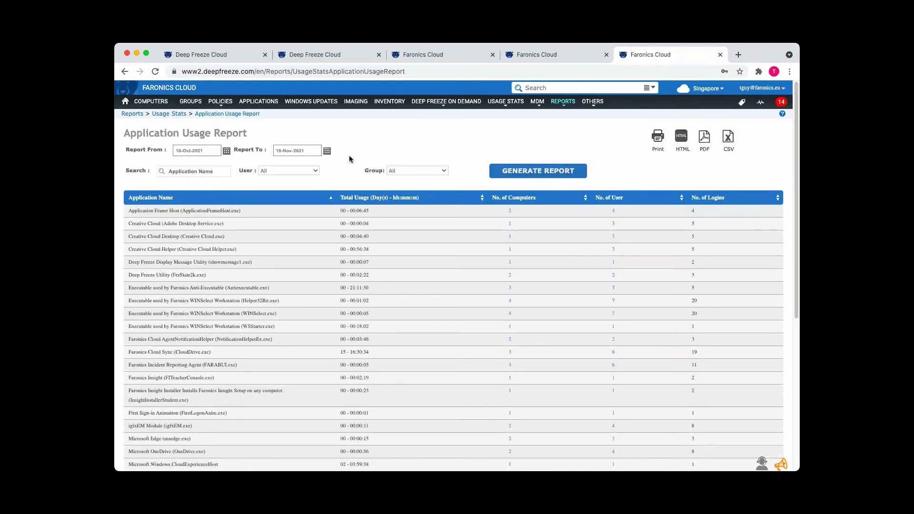
Step: Open the Computer Usage report from REPORTS > USAGE STATS, showing logins and usage for 4 computers
{"action": "mouse_move", "coordinate": [567, 107]}
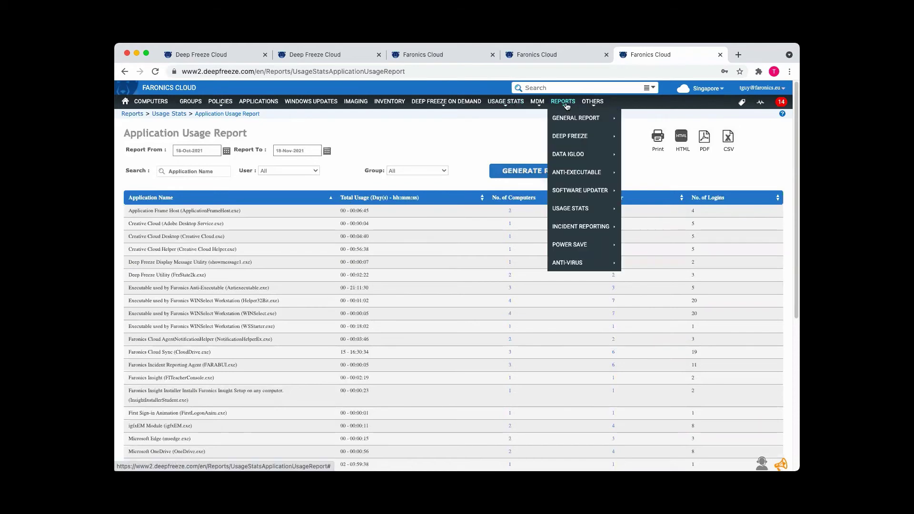
{"action": "mouse_move", "coordinate": [566, 209]}
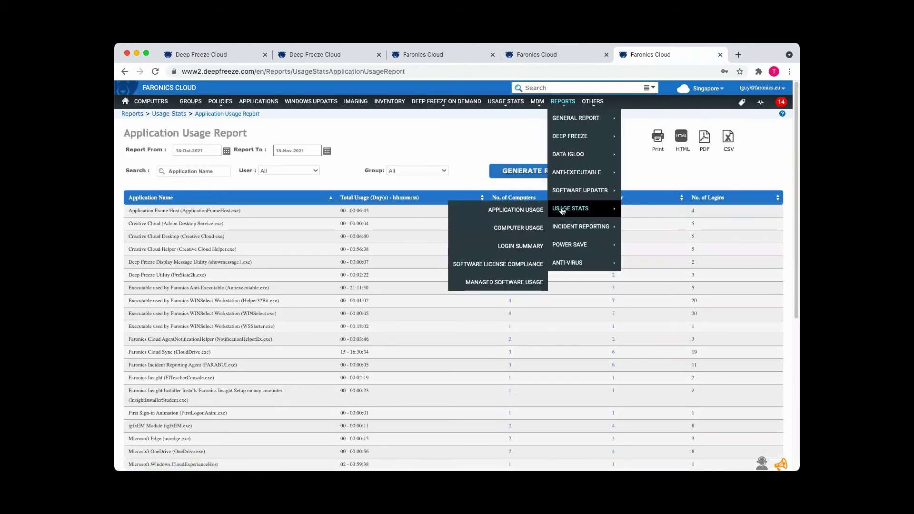
{"action": "left_click", "coordinate": [538, 228]}
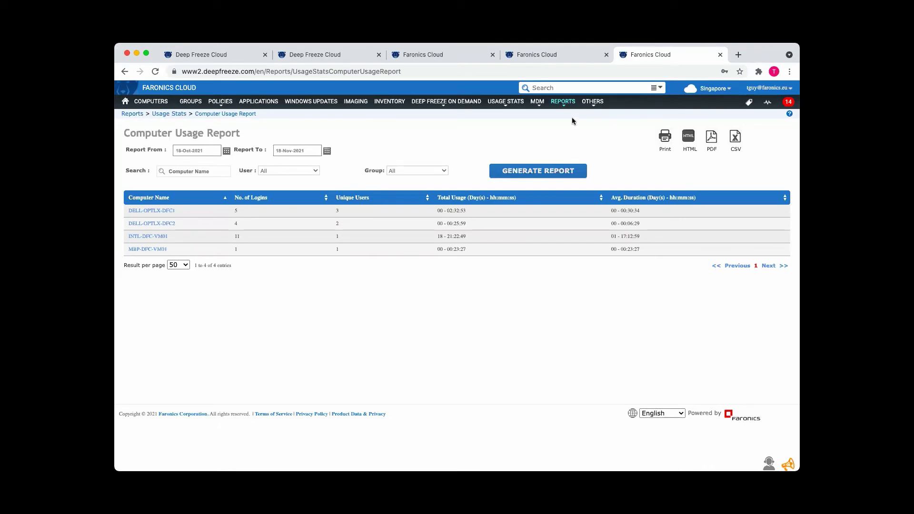
{"action": "mouse_move", "coordinate": [565, 106]}
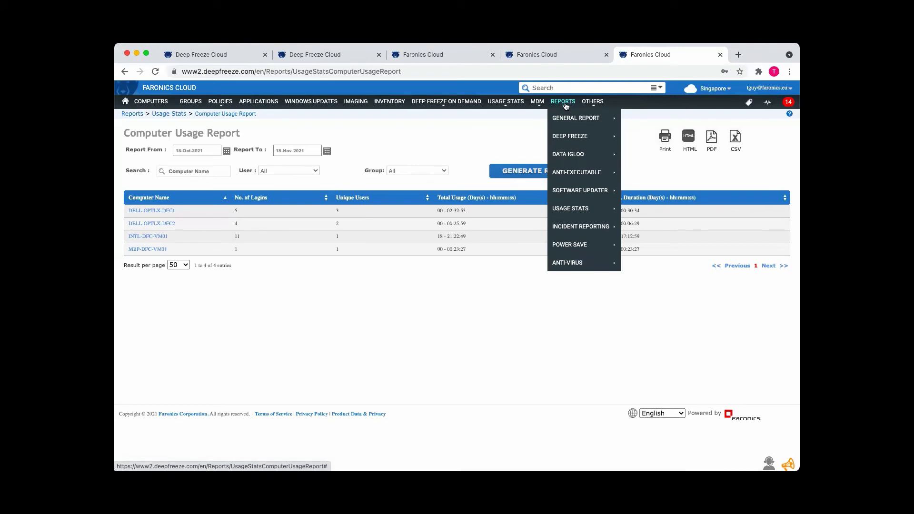
{"action": "mouse_move", "coordinate": [570, 211]}
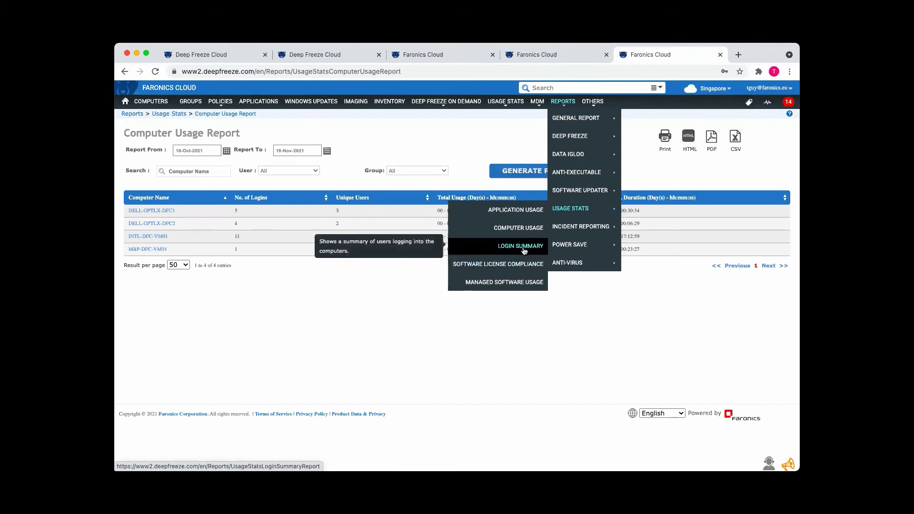
Step: Open the Login Summary report listing logins, usage and first/last login for 7 users
{"action": "left_click", "coordinate": [523, 249]}
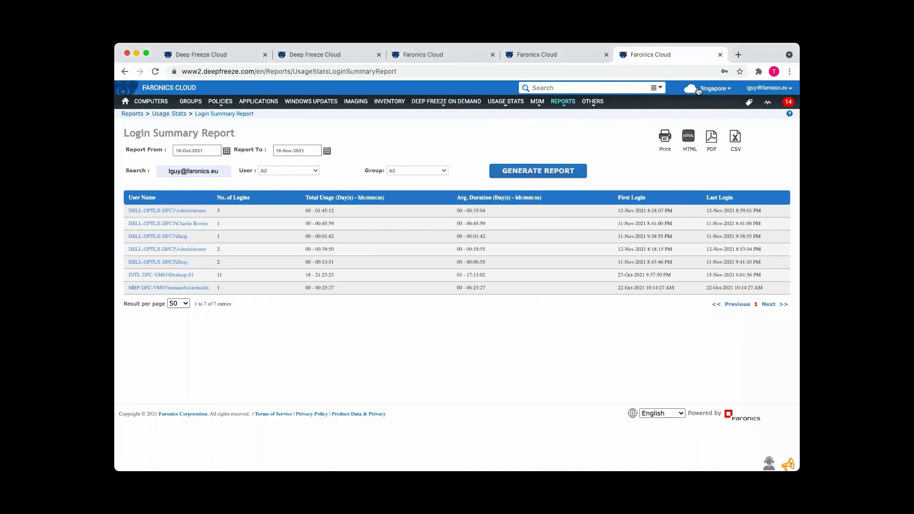
Step: Open the Singapore site selector to list cloud sites such as Abu Dhabi, Berlin, London, Sydney and Tokyo
{"action": "left_click", "coordinate": [727, 90]}
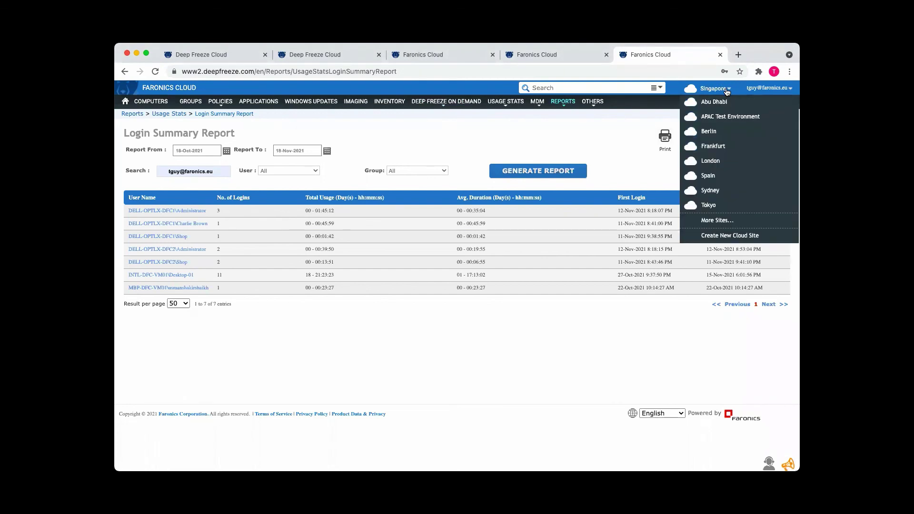